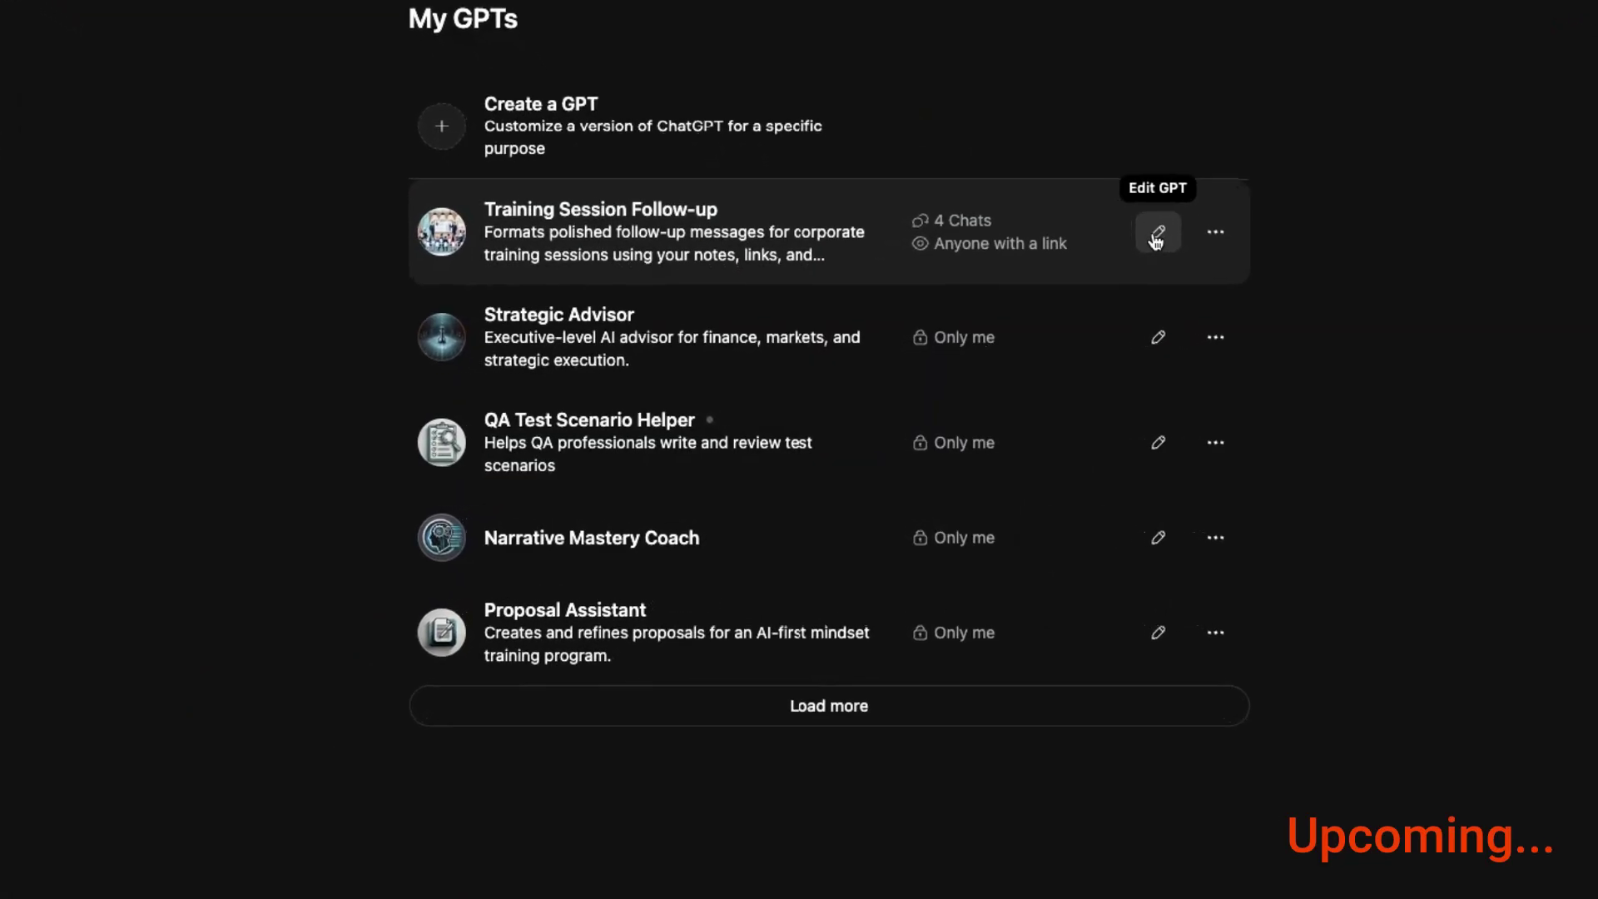
Step: From the o3 home screen, open the Training Session Follow-up GPT in the custom GPT list
{"action": "left_click", "coordinate": [1164, 236]}
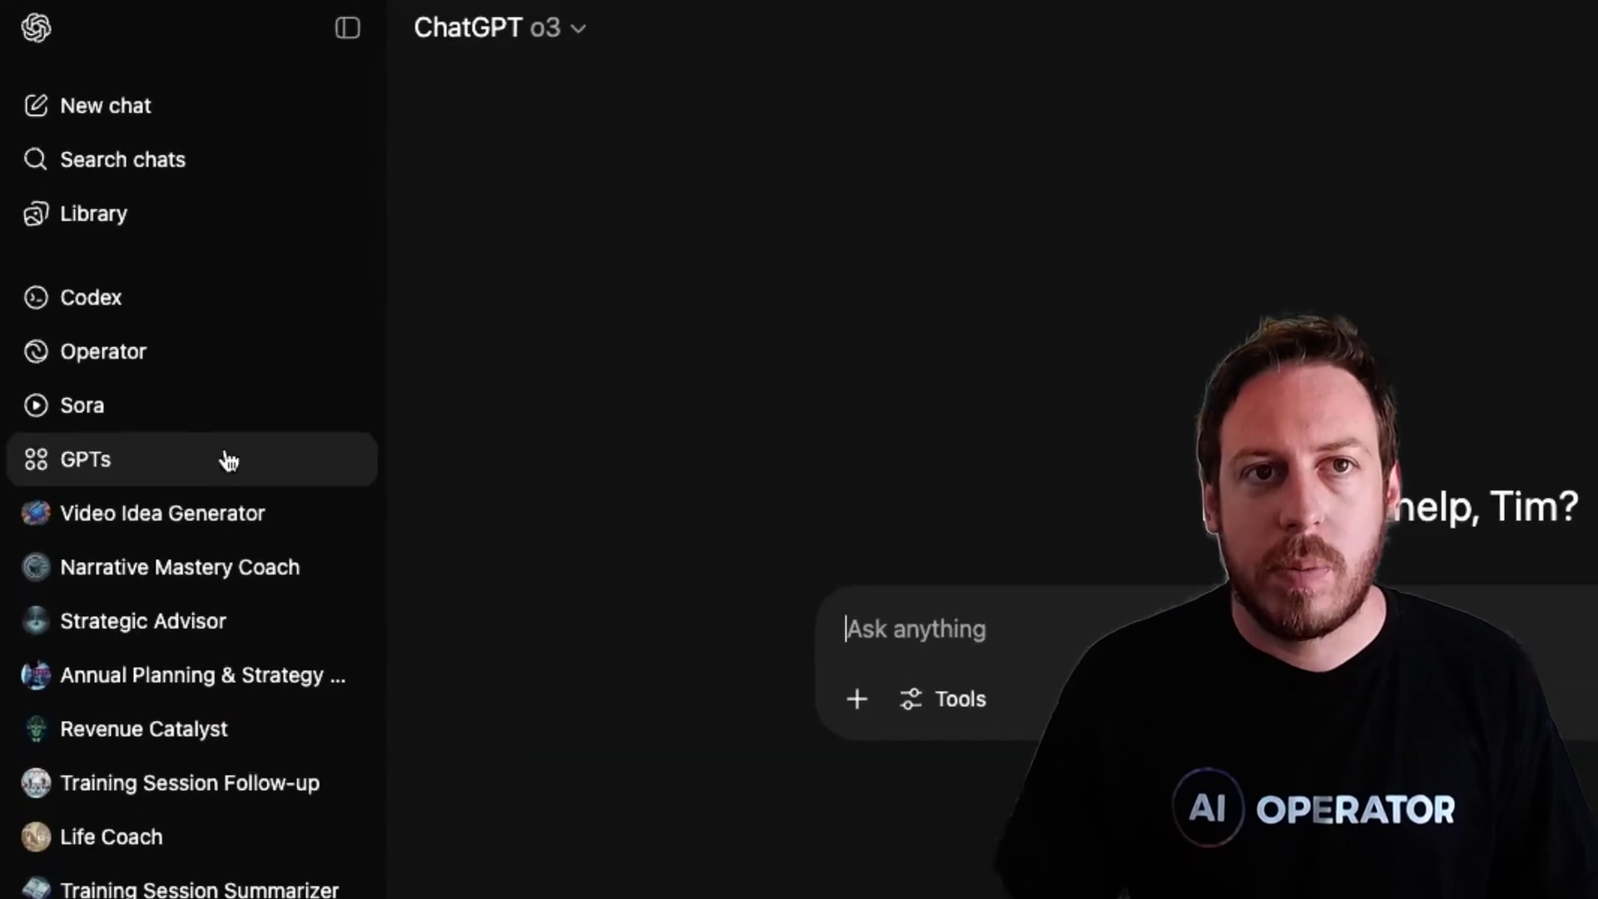
Step: Browse the GPTs catalogue, switch to My GPTs, and collapse the sidebar
{"action": "left_click", "coordinate": [98, 460]}
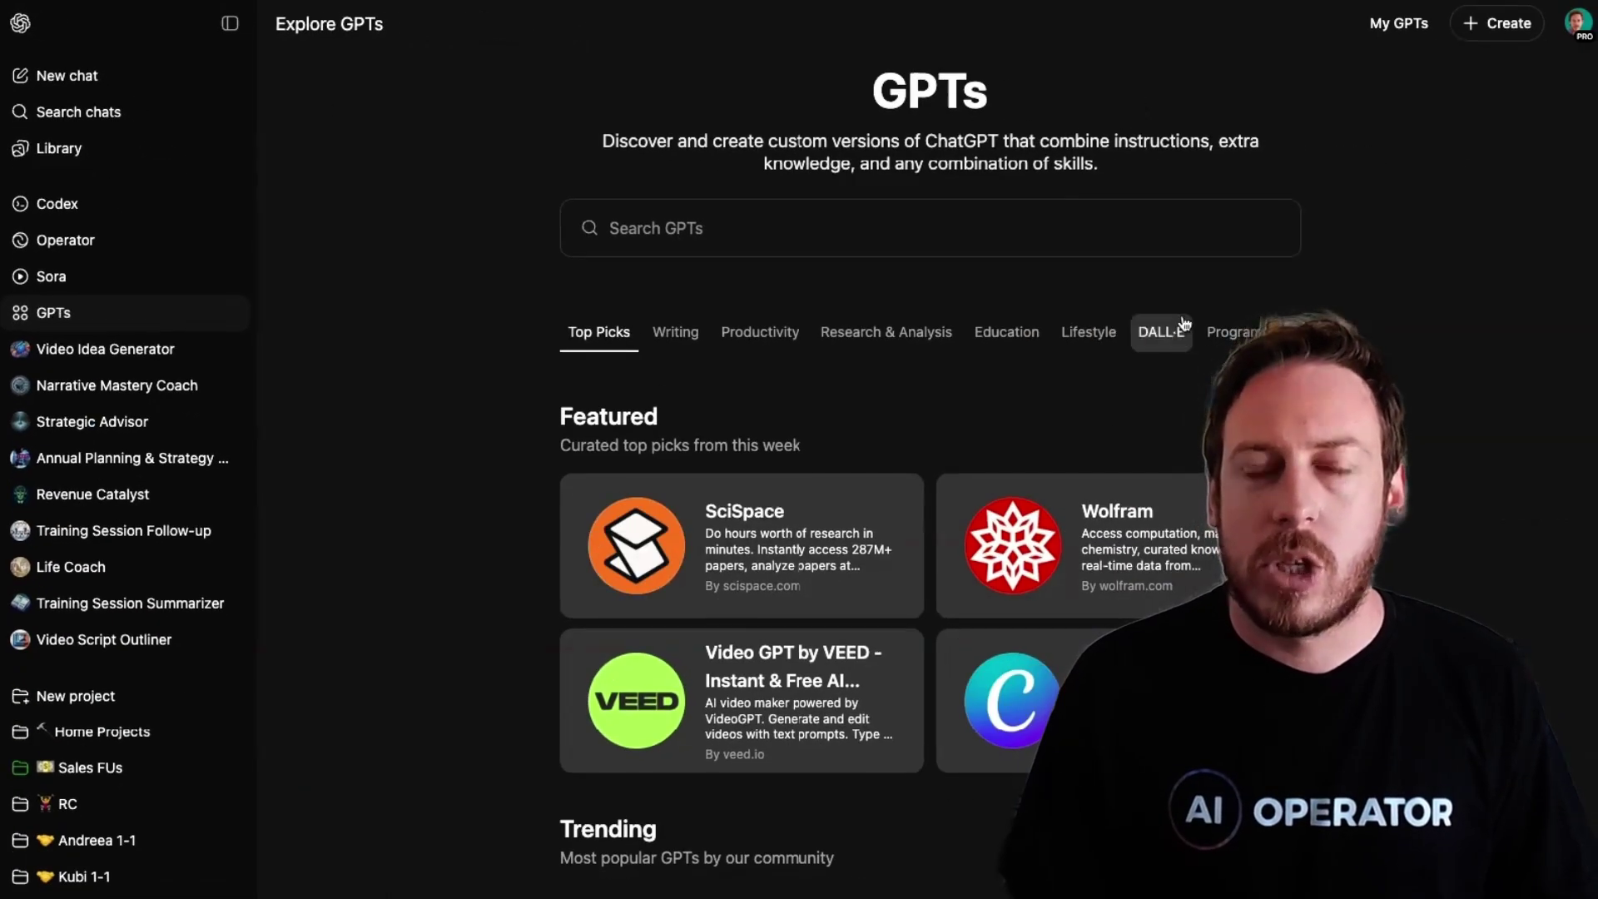
{"action": "scroll", "coordinate": [895, 208], "scroll_direction": "down", "scroll_amount": 6}
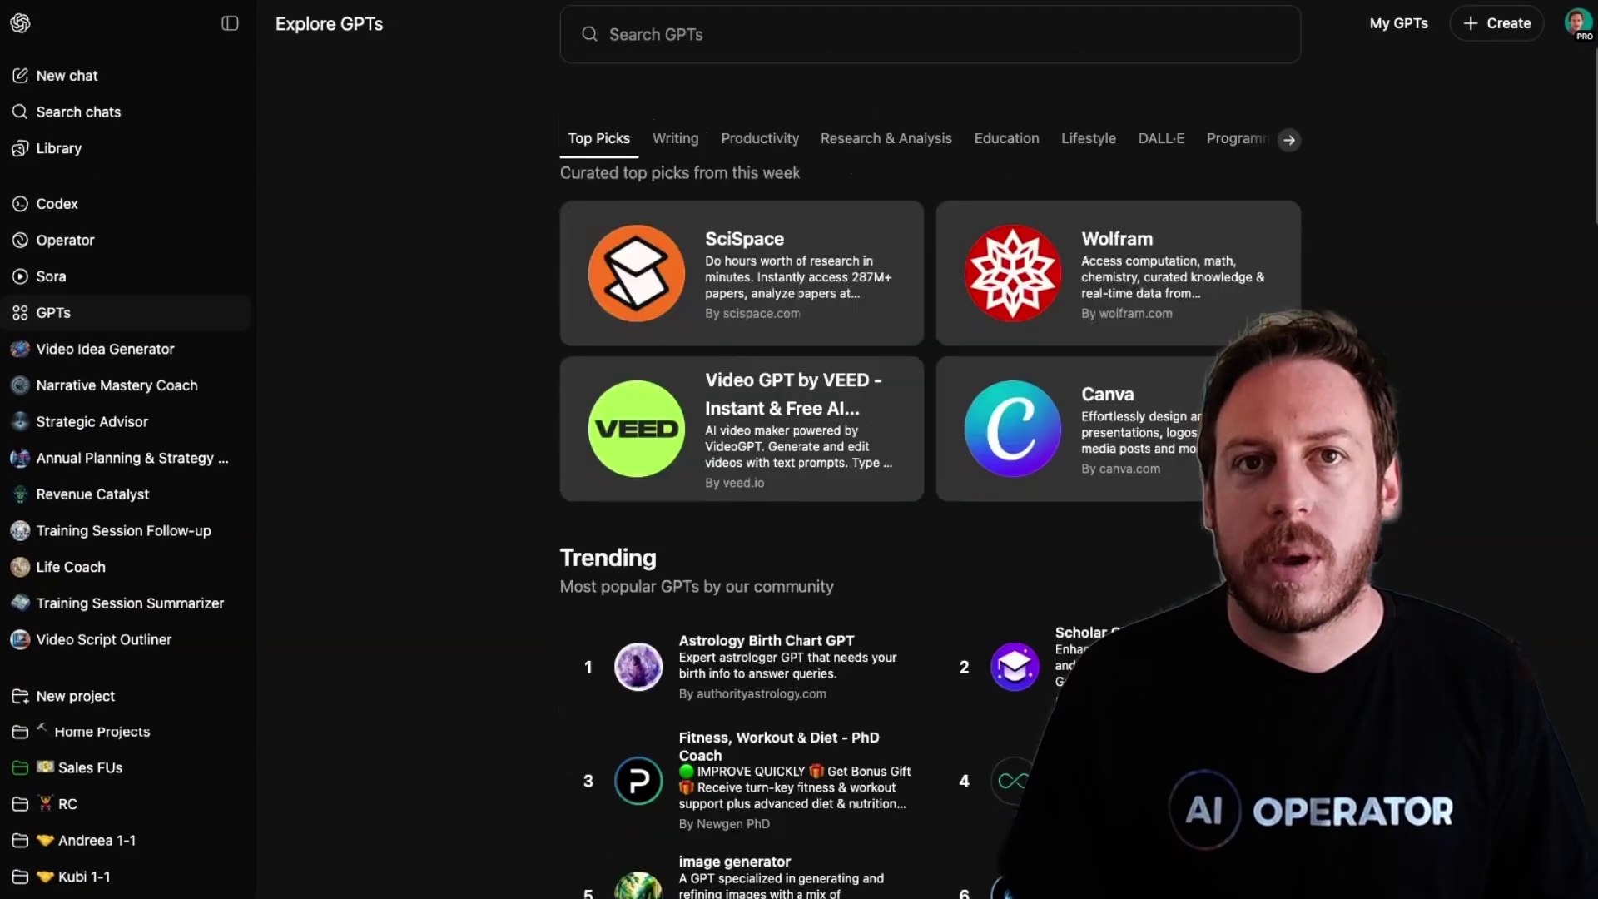
{"action": "scroll", "coordinate": [895, 208], "scroll_direction": "up", "scroll_amount": 6}
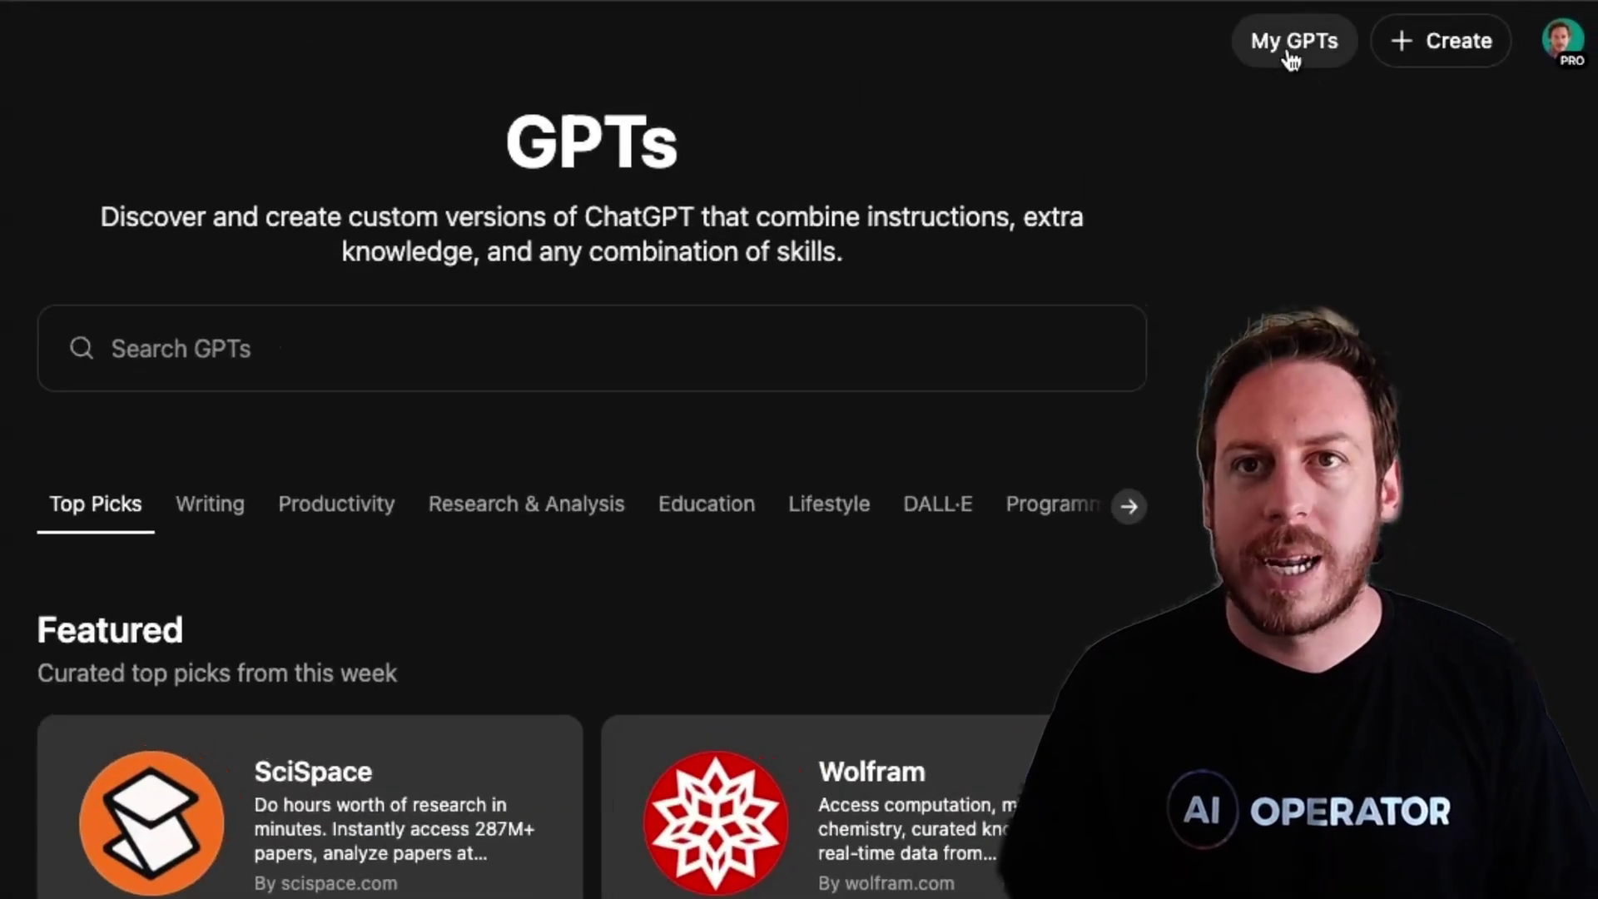
{"action": "left_click", "coordinate": [1290, 45]}
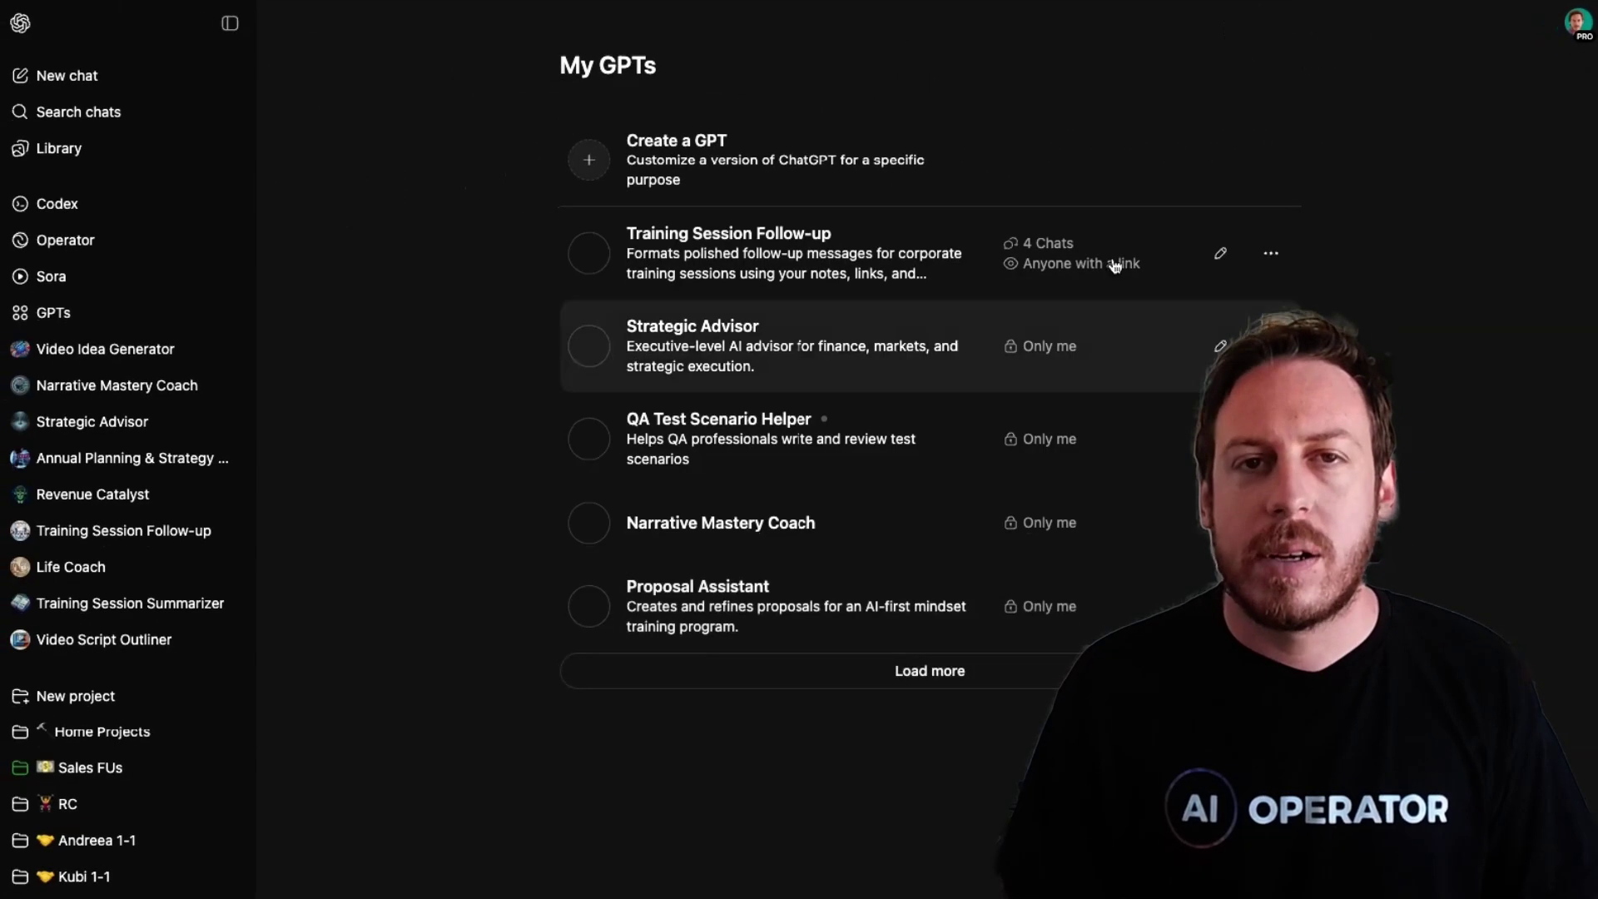
{"action": "left_click", "coordinate": [228, 25]}
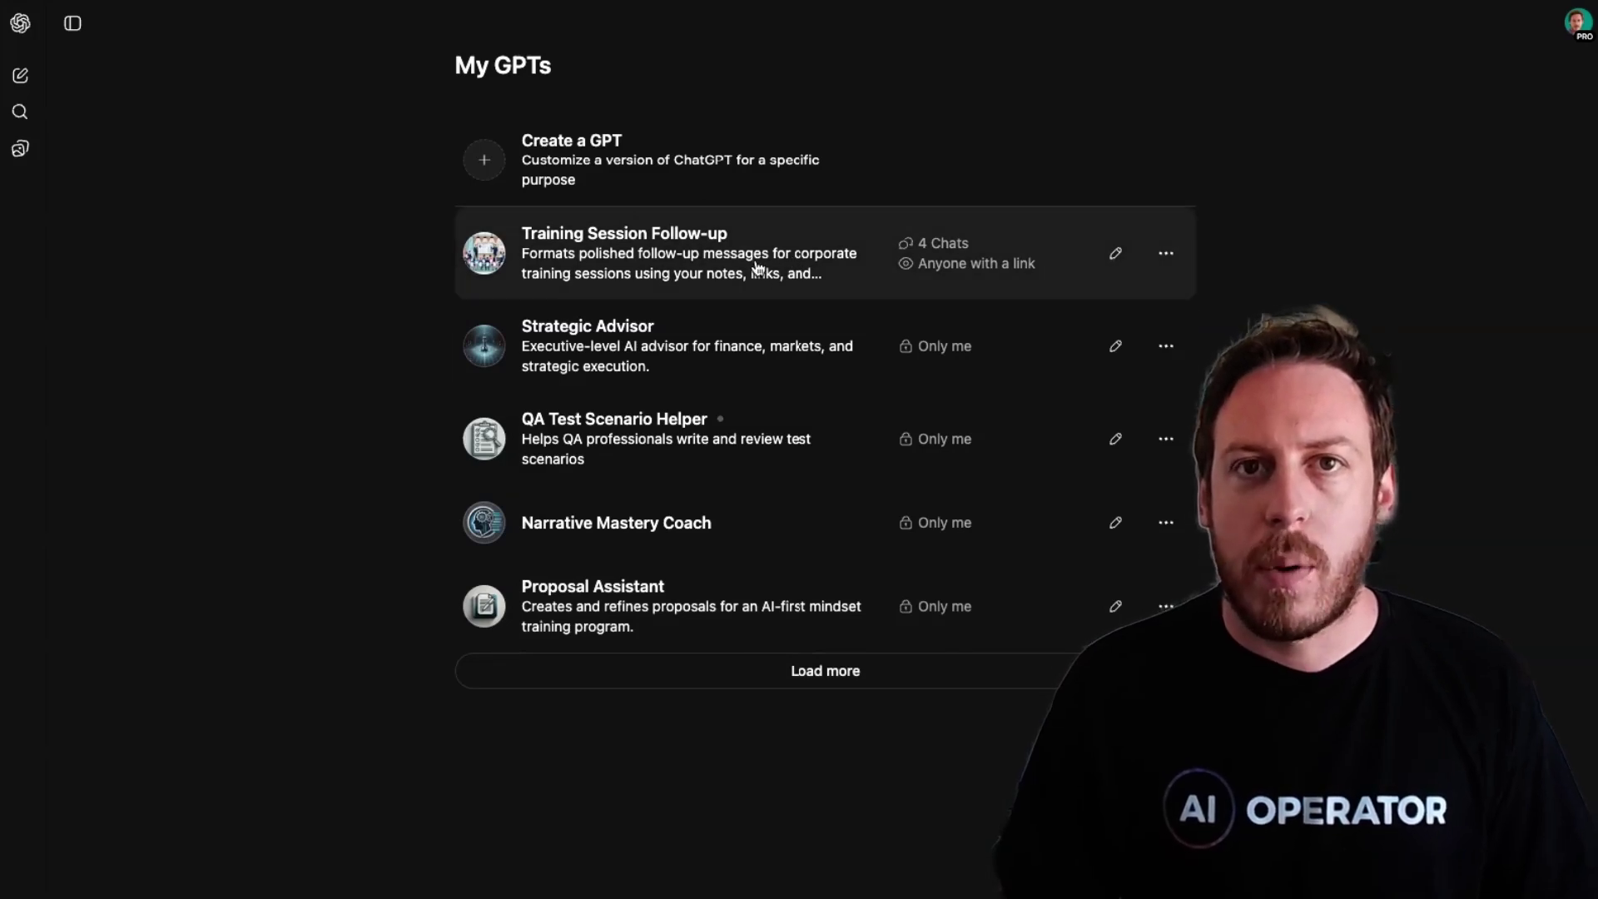
Step: Set Training Session Follow-up's recommended model to o3 in Configure and publish the update
{"action": "left_click", "coordinate": [1114, 255]}
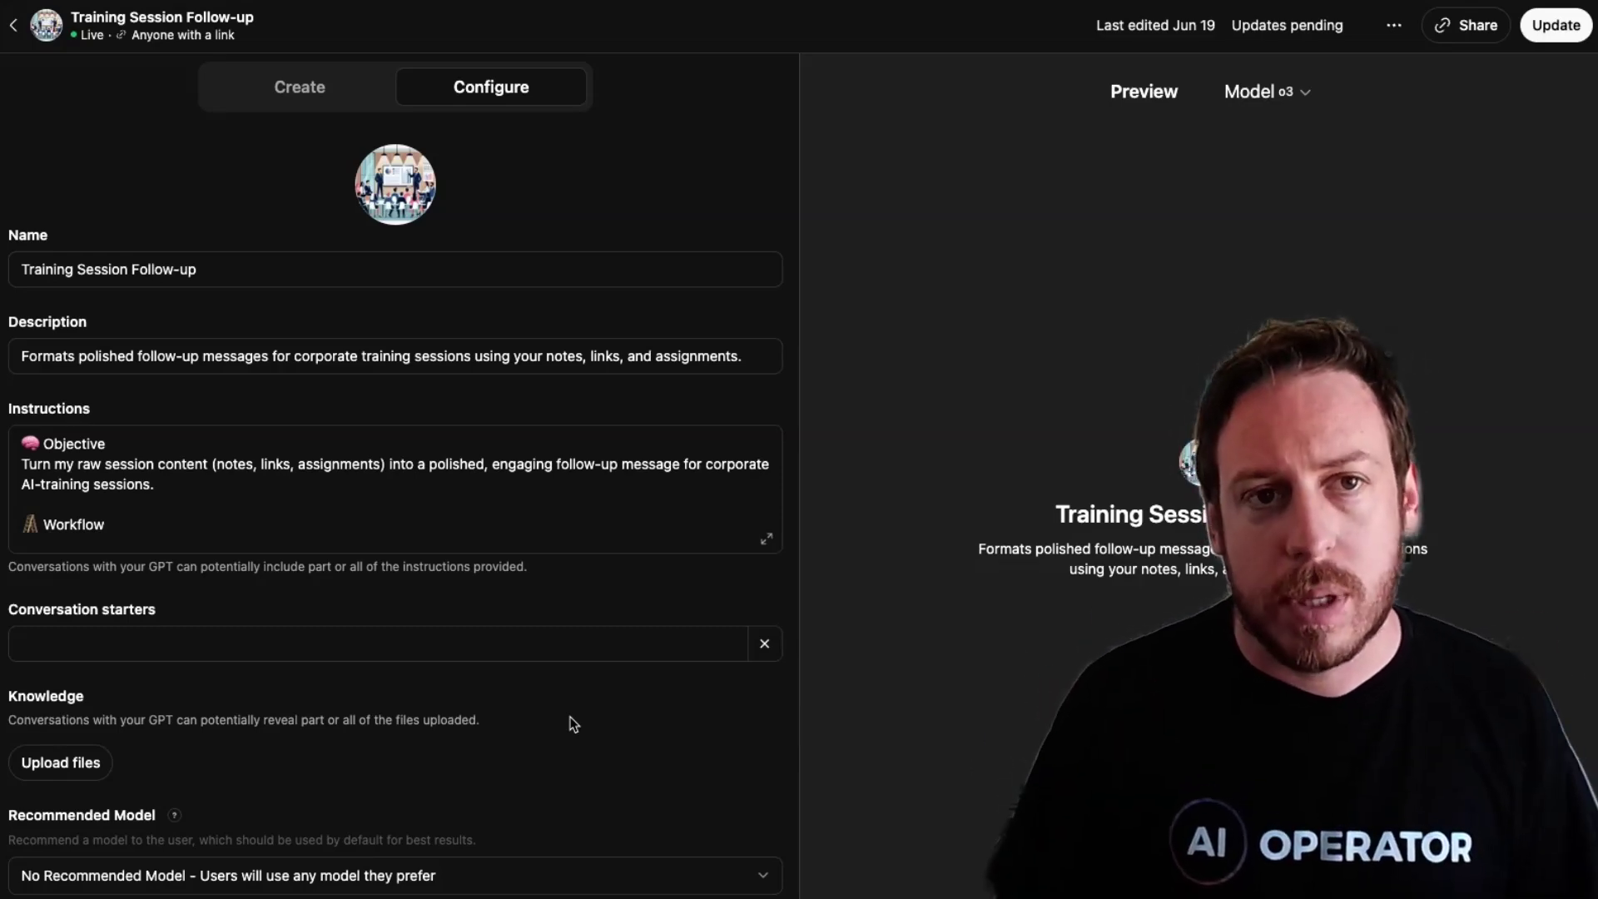
{"action": "scroll", "coordinate": [598, 779], "scroll_direction": "down", "scroll_amount": 2}
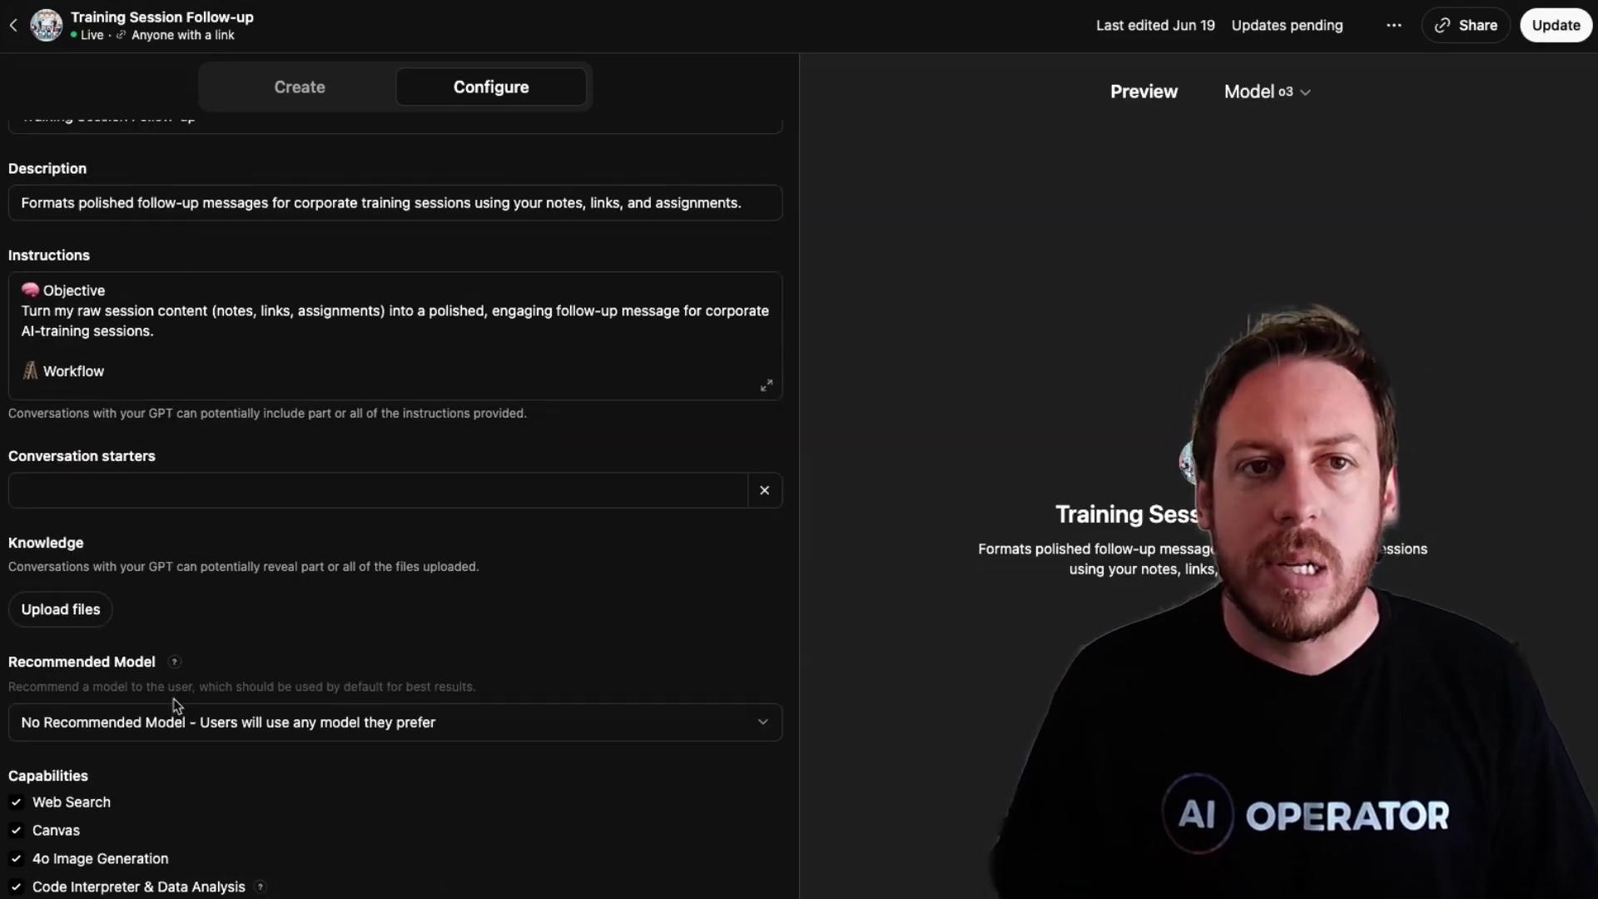
{"action": "mouse_move", "coordinate": [248, 564]}
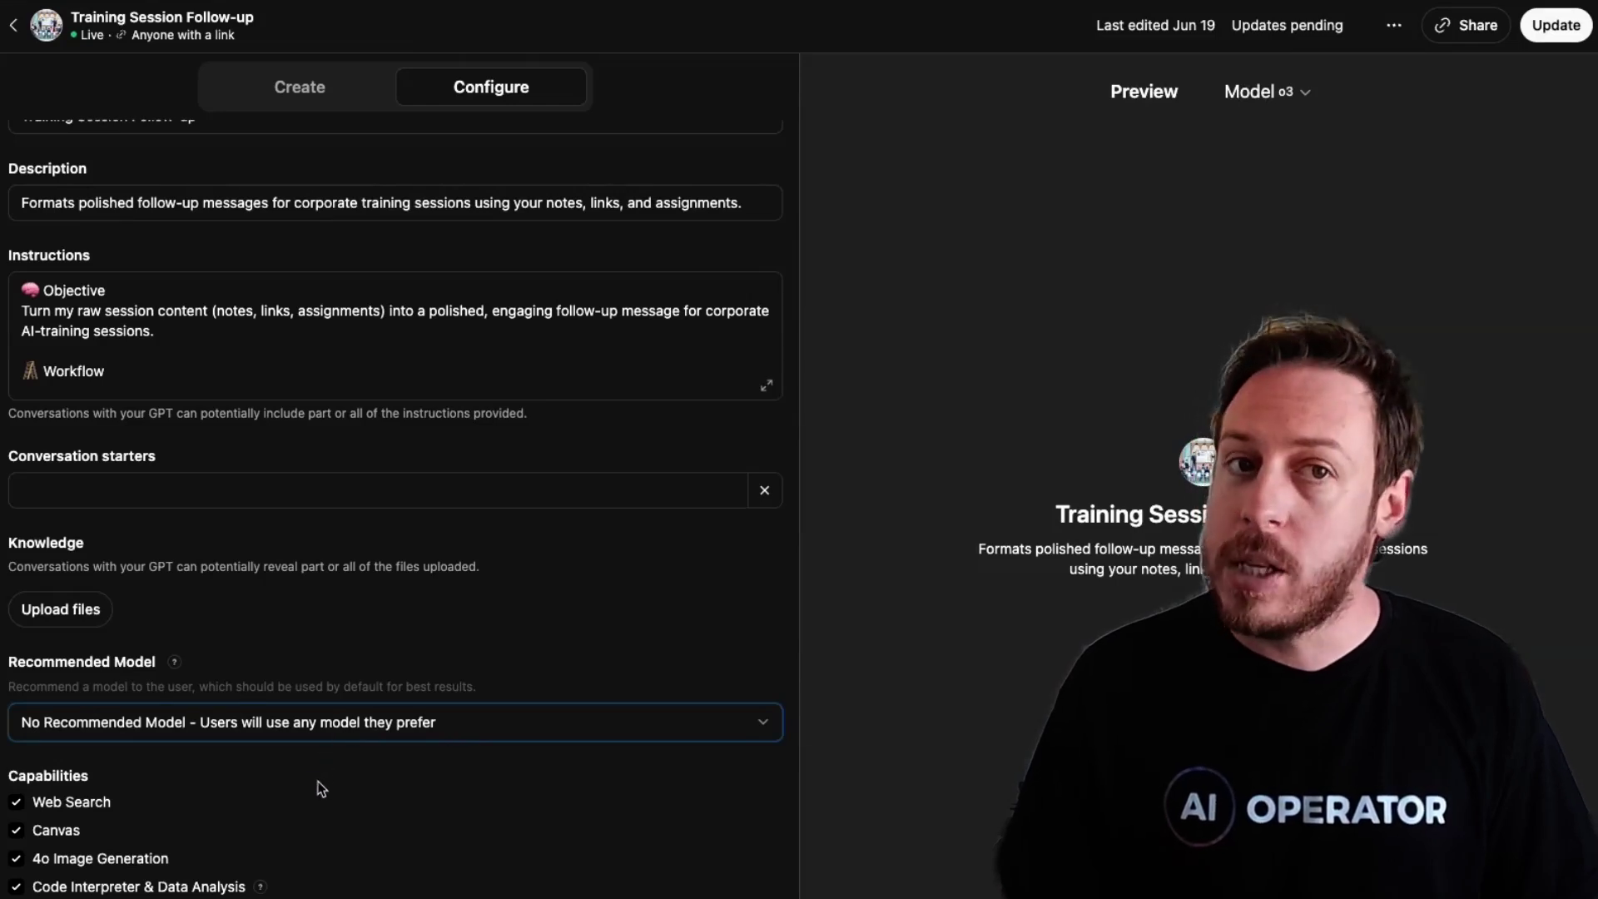
{"action": "left_click", "coordinate": [263, 847]}
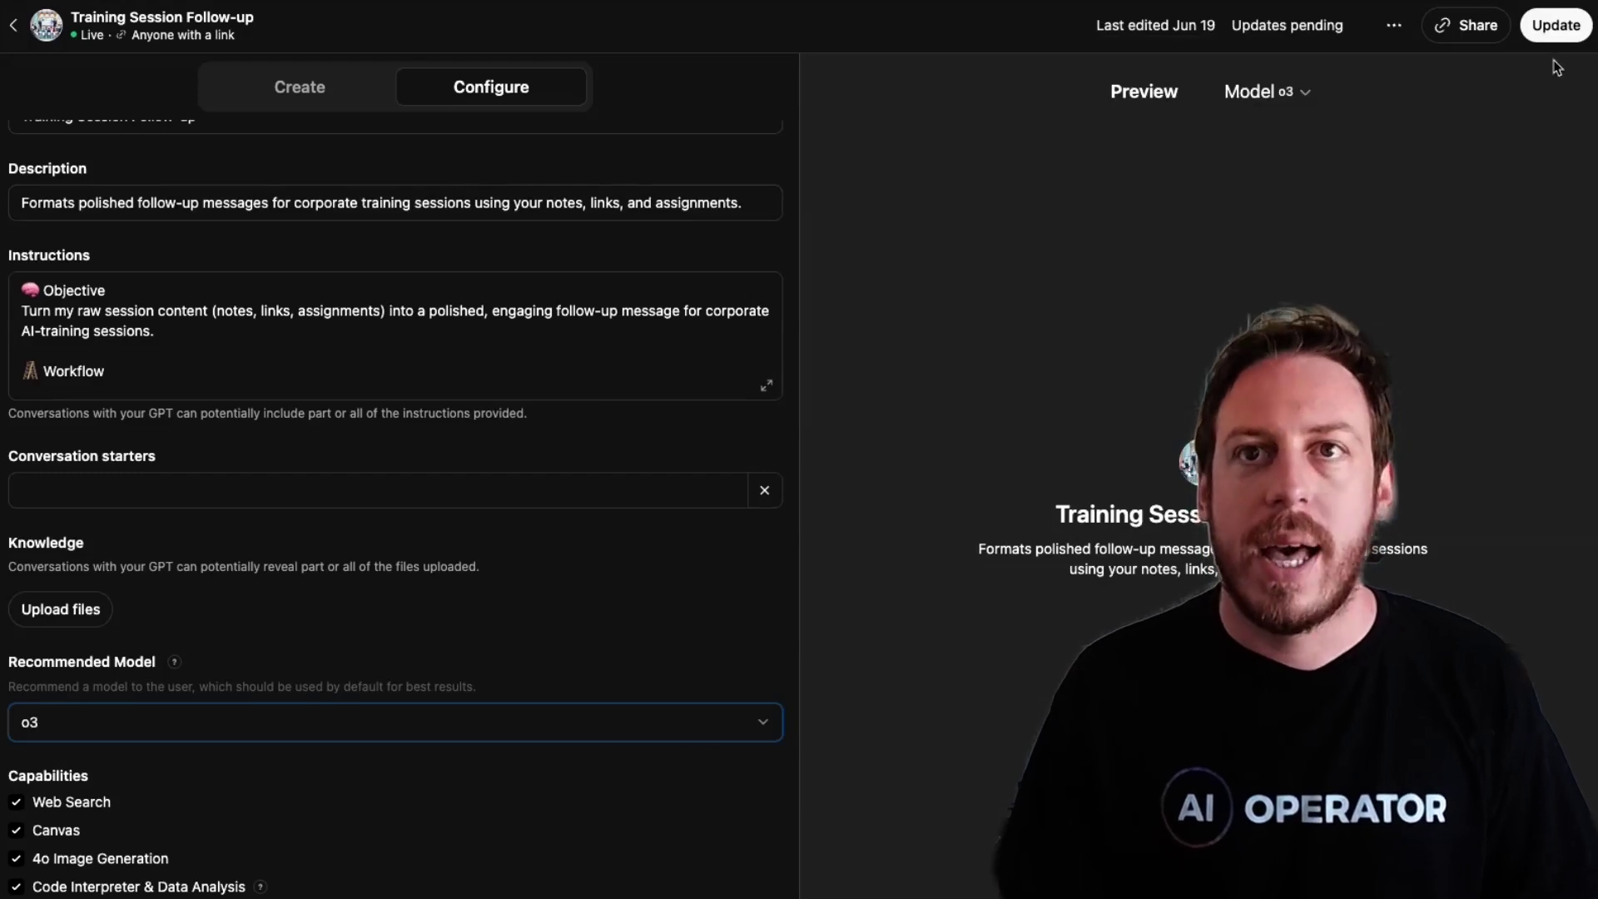
{"action": "left_click", "coordinate": [1556, 27]}
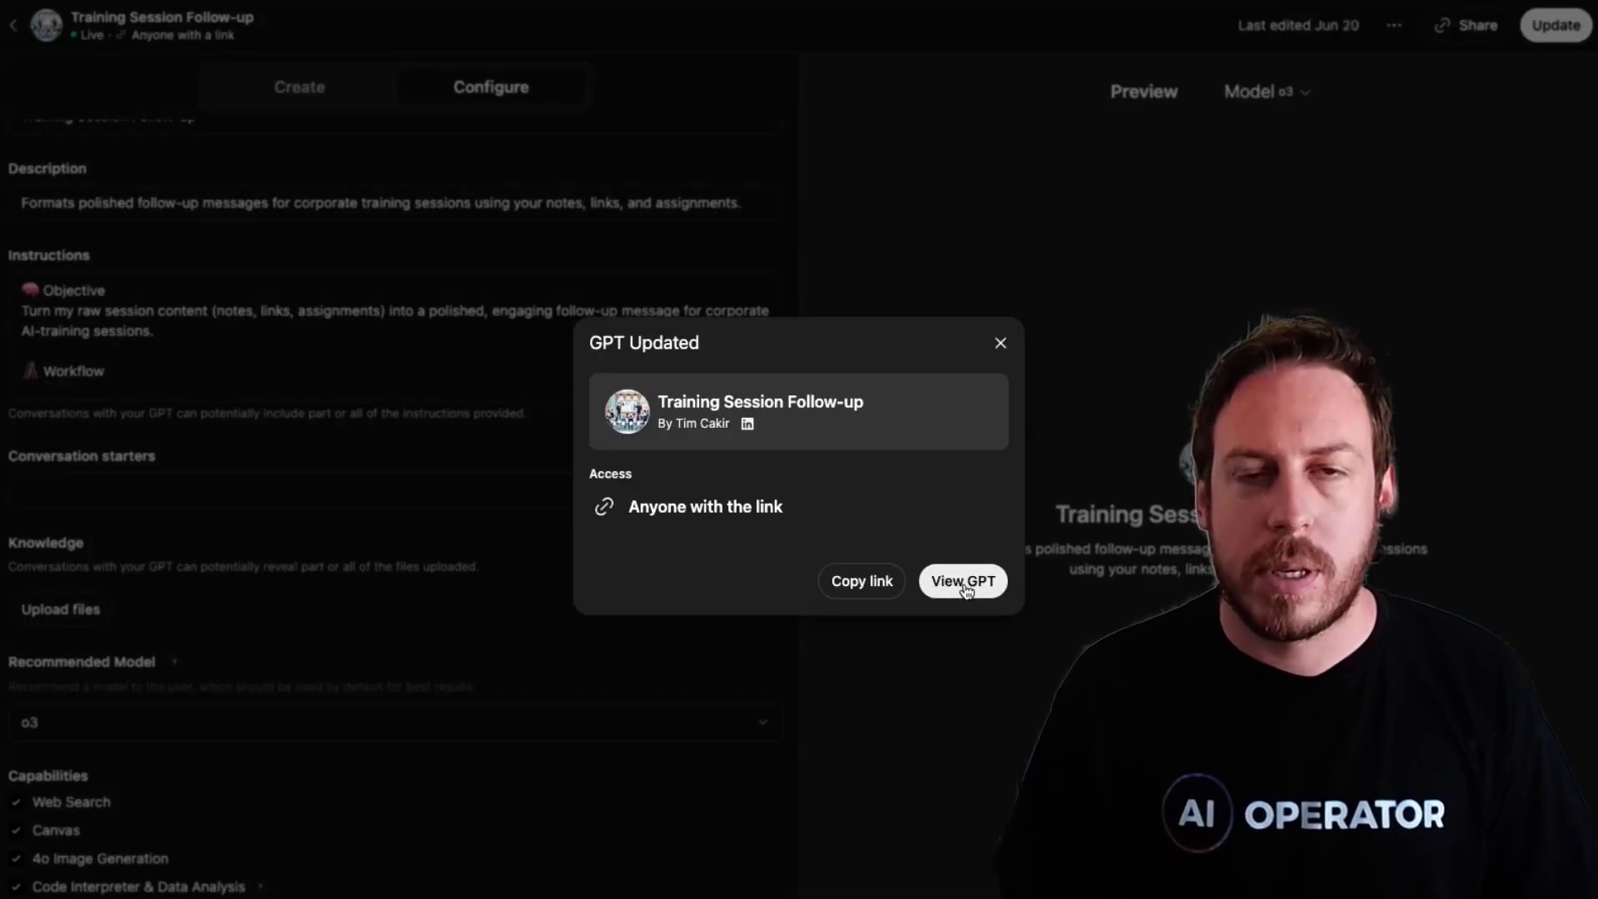
Step: Open Training Session Follow-up's chat, check GPT-4.5 under More models, then reselect o3
{"action": "left_click", "coordinate": [963, 582]}
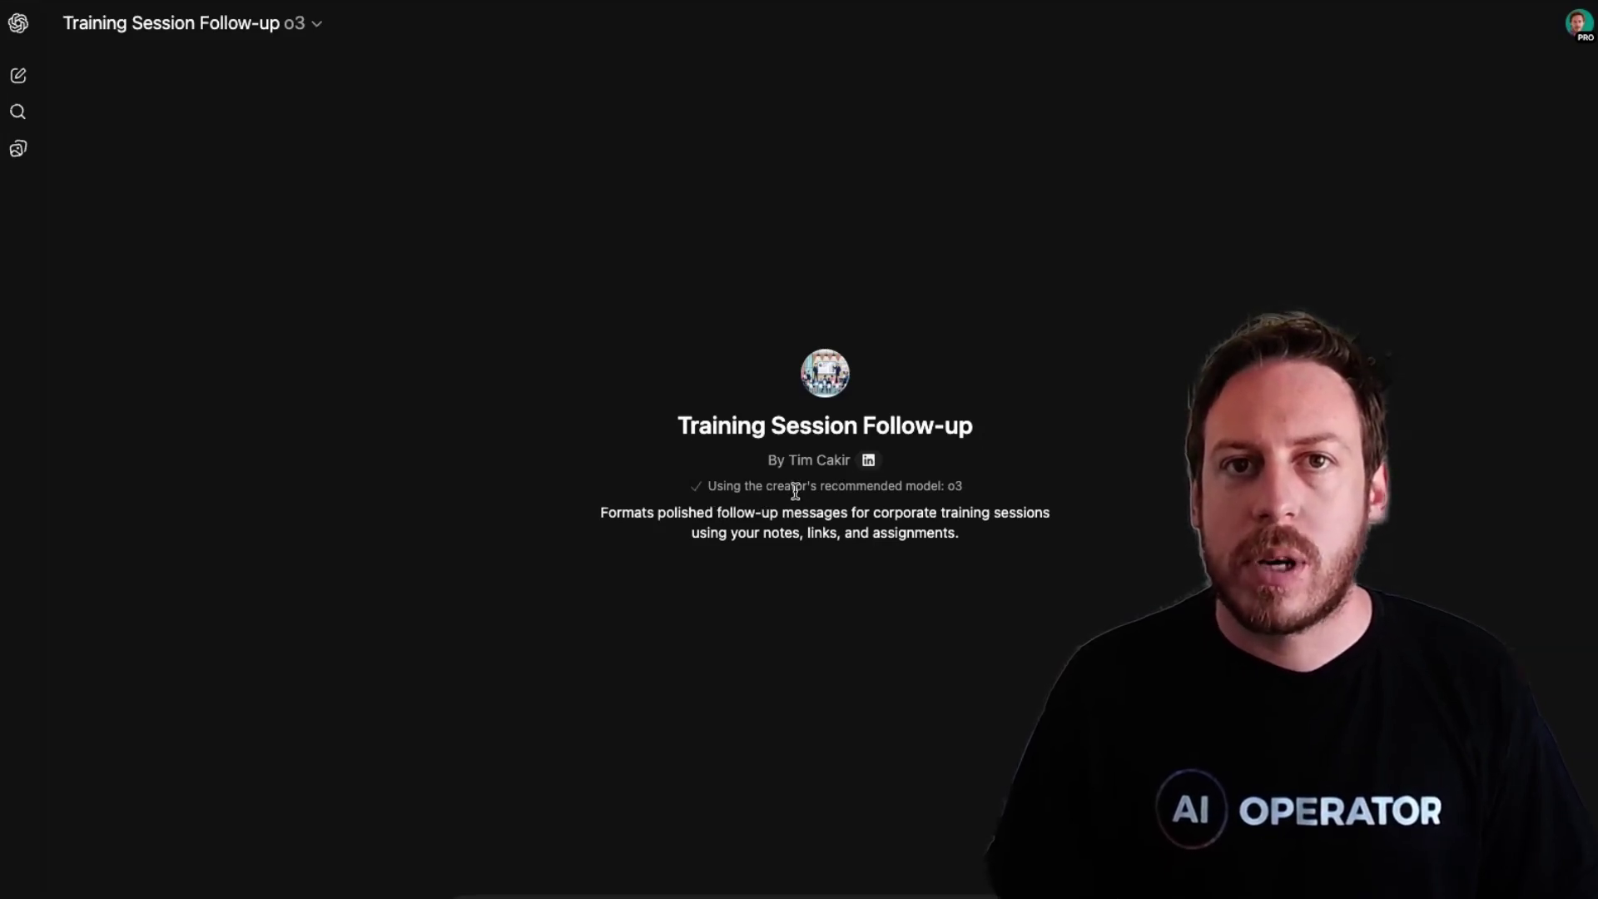
{"action": "left_click", "coordinate": [269, 31]}
{"action": "mouse_move", "coordinate": [170, 68]}
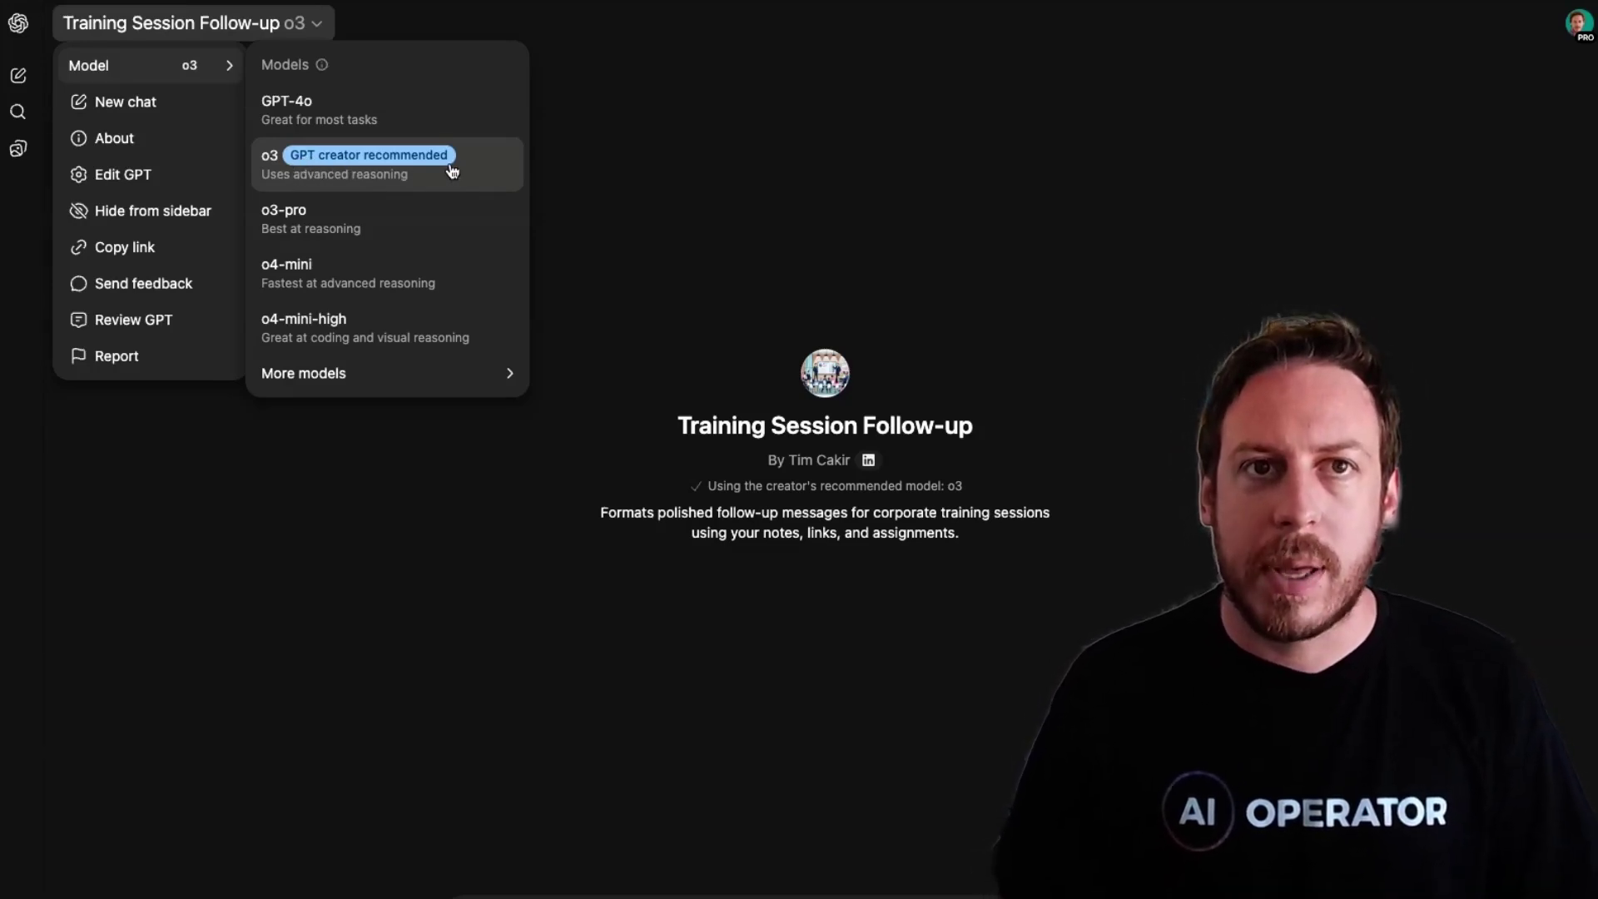
{"action": "mouse_move", "coordinate": [328, 383]}
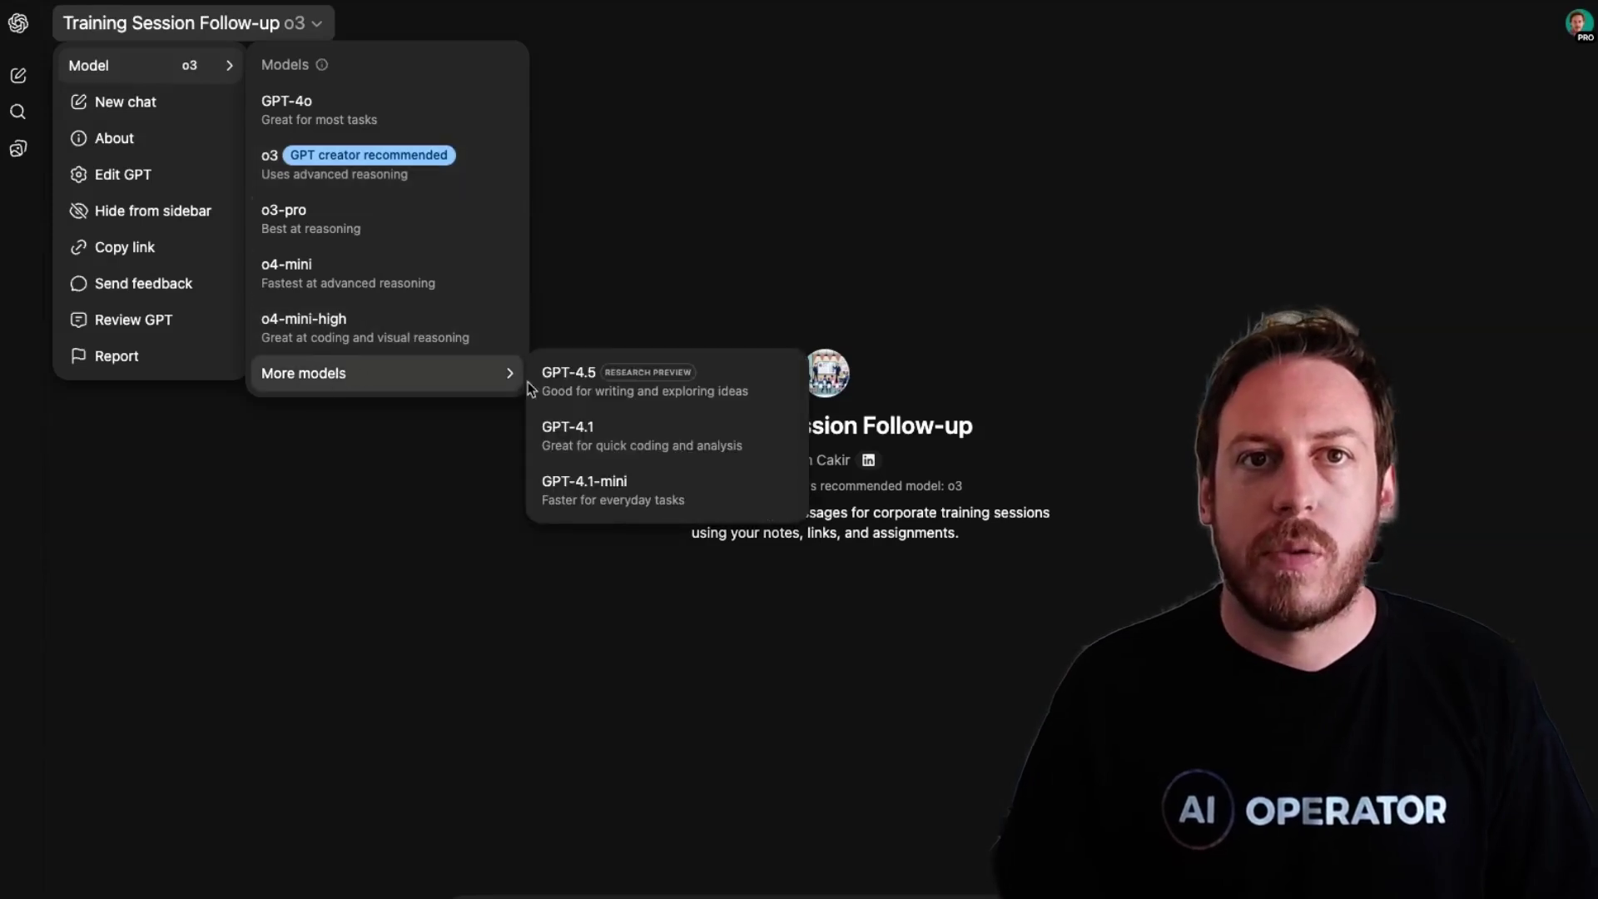
{"action": "key", "text": "Escape"}
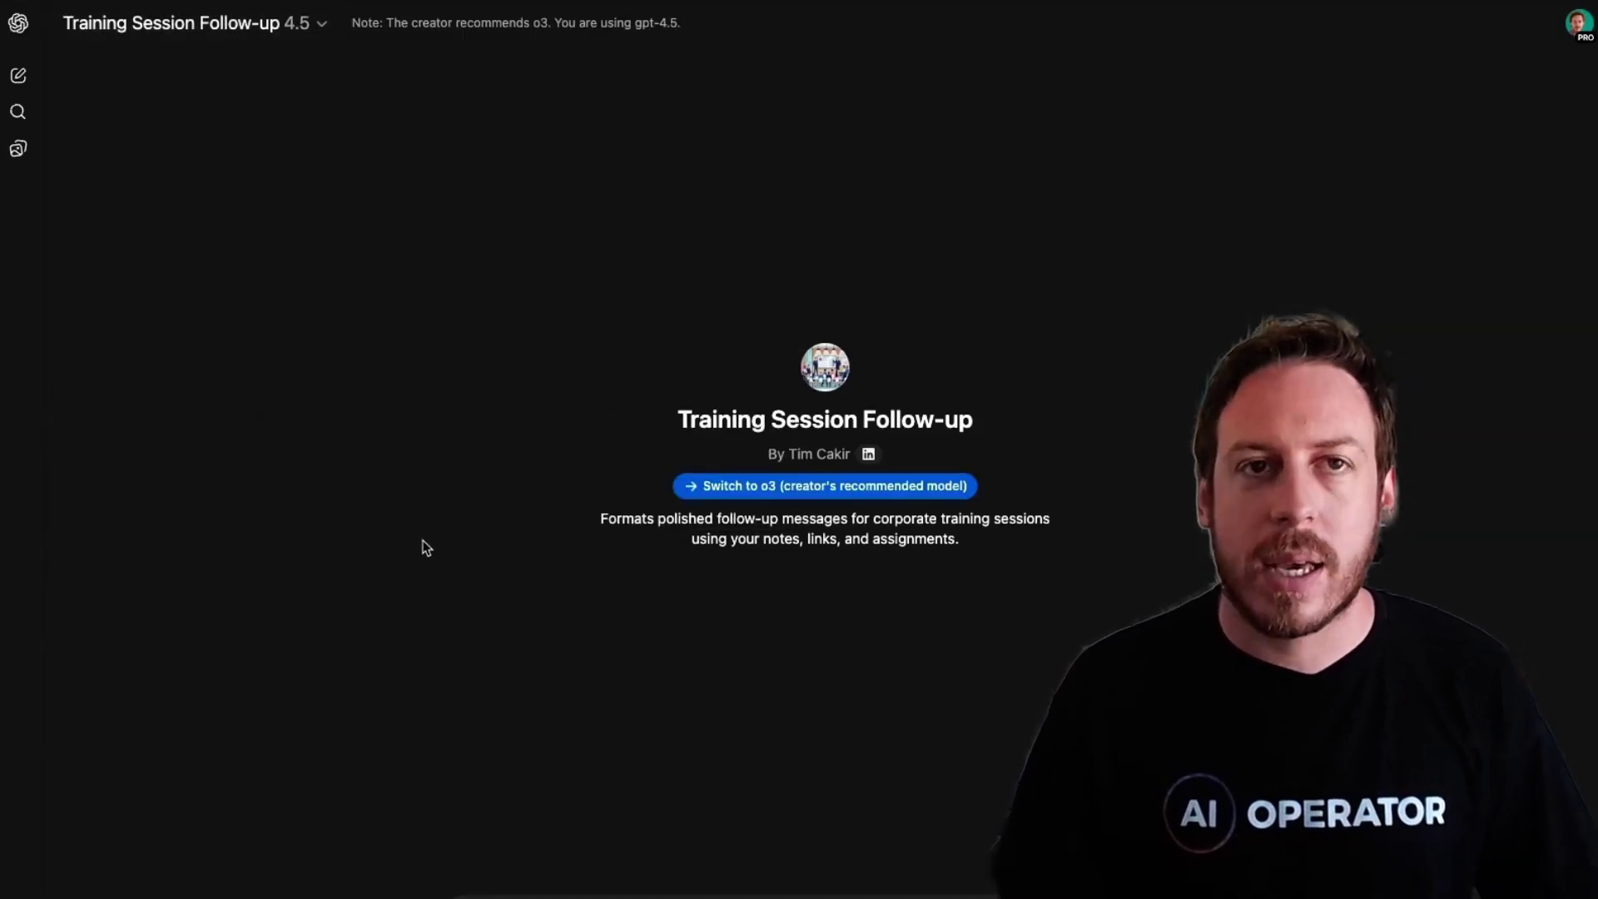
{"action": "left_click", "coordinate": [307, 33]}
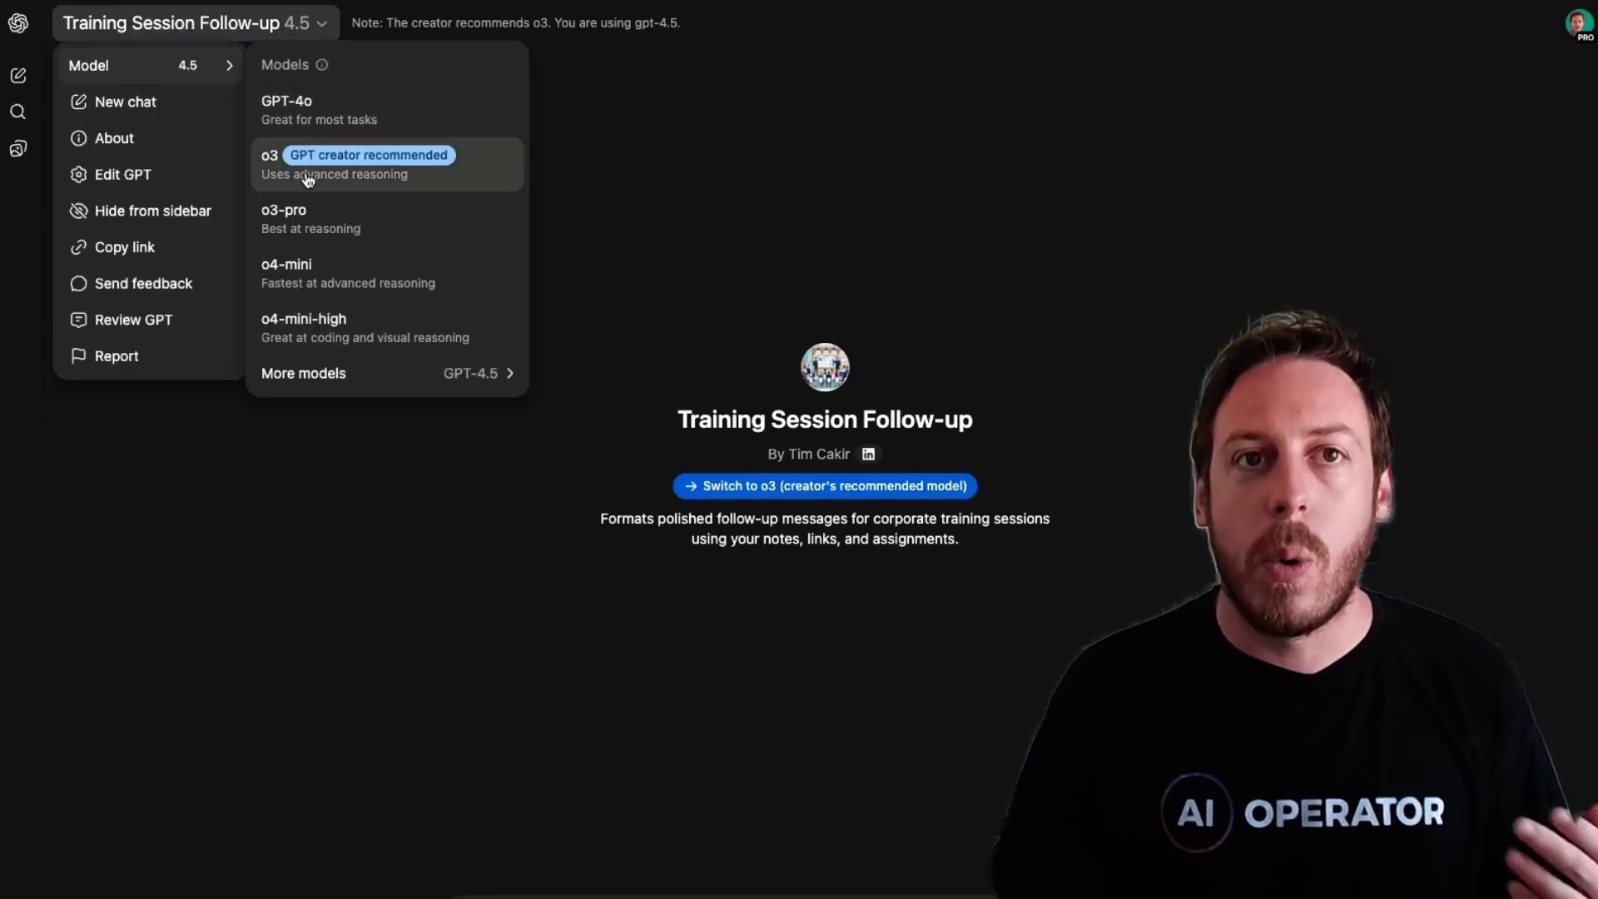
{"action": "left_click", "coordinate": [307, 176]}
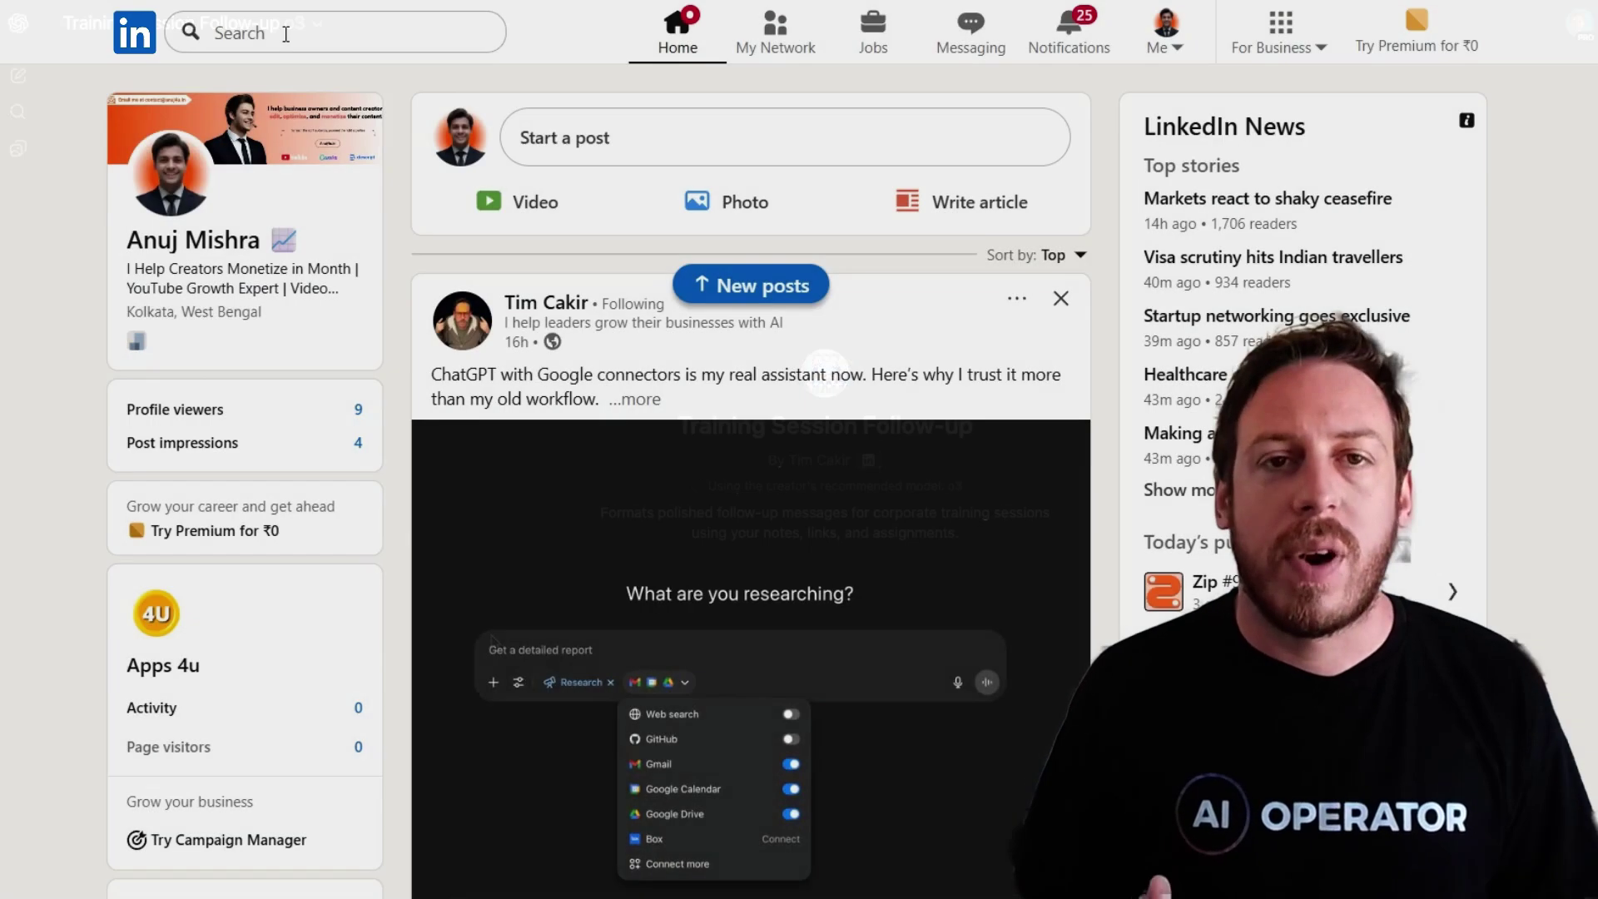
Step: Search LinkedIn for AI Operator, open its company page and scroll to the Posts feed
{"action": "left_click", "coordinate": [284, 33]}
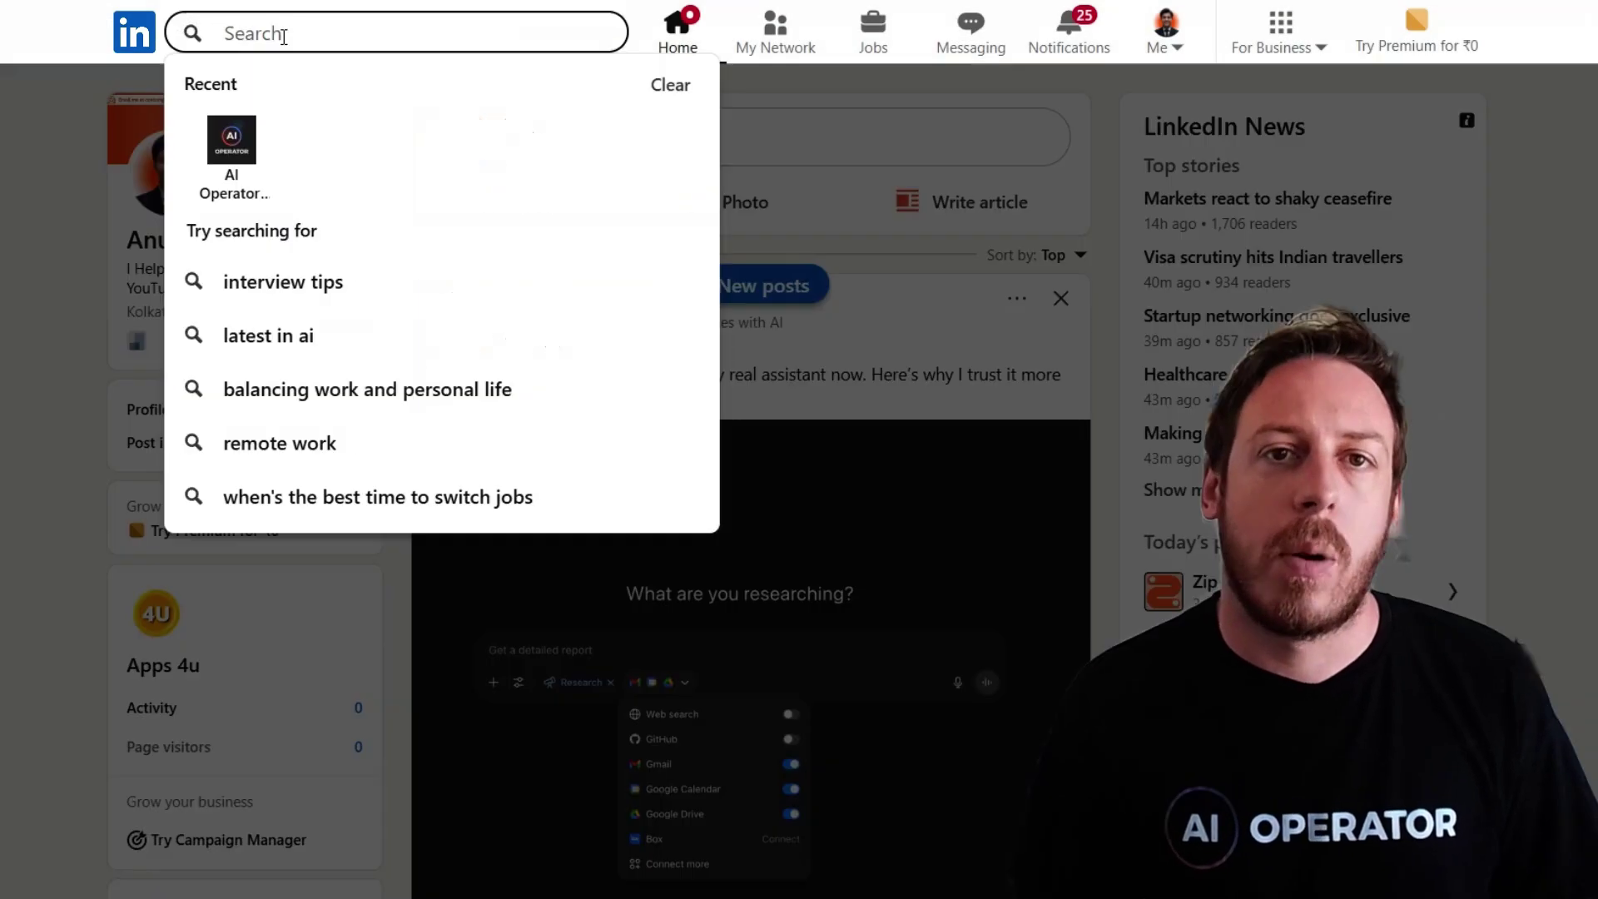
{"action": "left_click", "coordinate": [229, 150]}
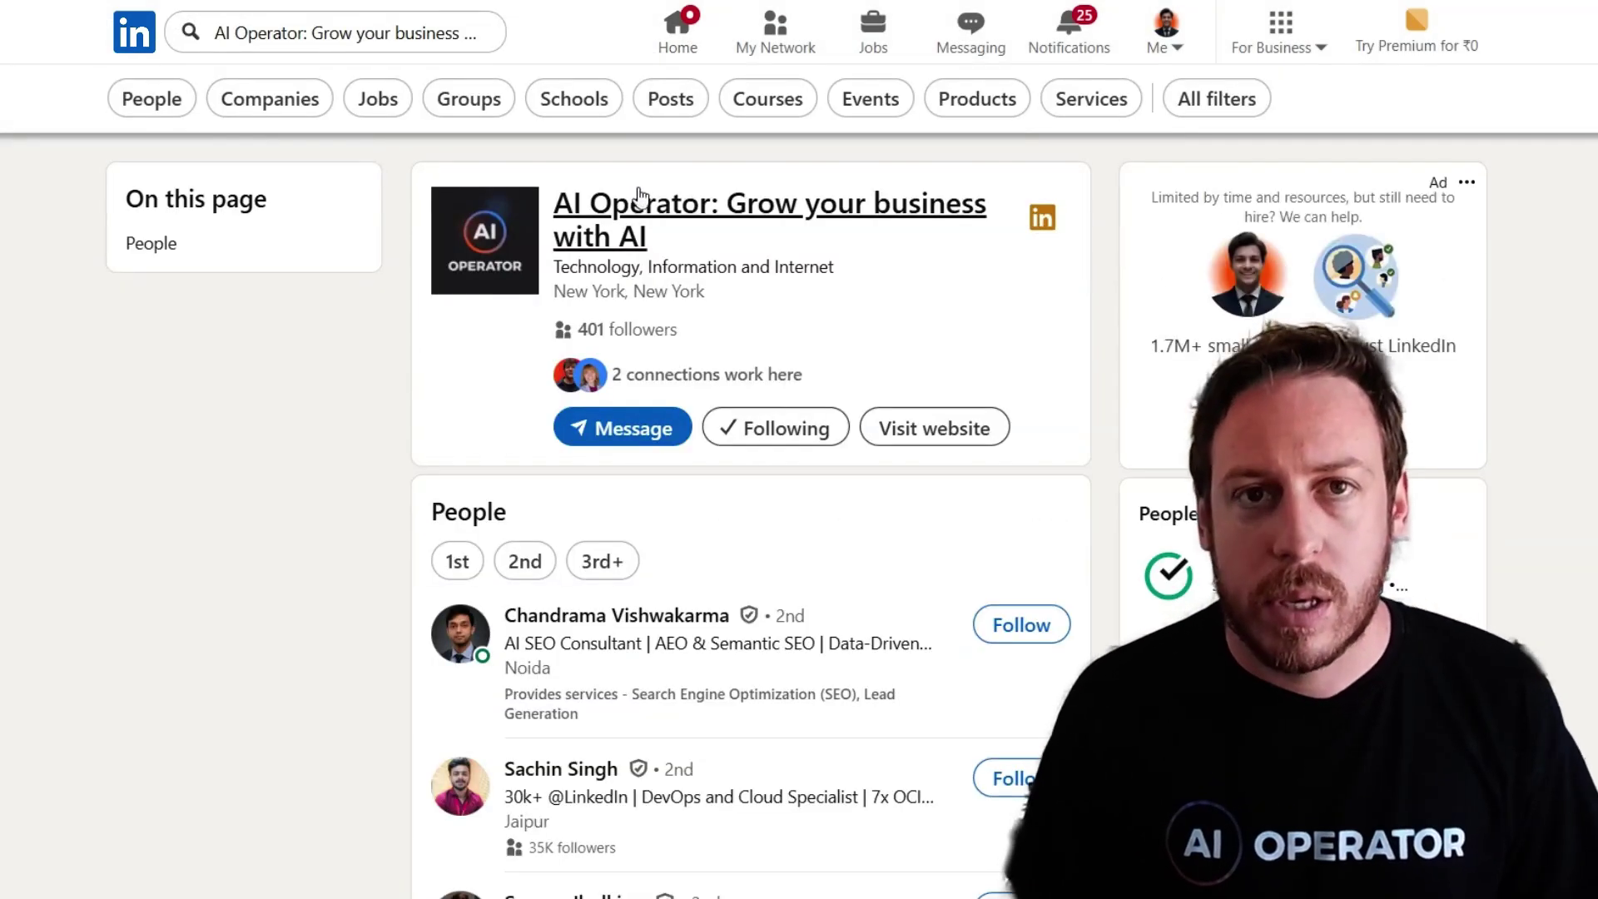
{"action": "left_click", "coordinate": [725, 205]}
{"action": "scroll", "coordinate": [738, 589], "scroll_direction": "down", "scroll_amount": 1}
{"action": "scroll", "coordinate": [737, 589], "scroll_direction": "down", "scroll_amount": 10}
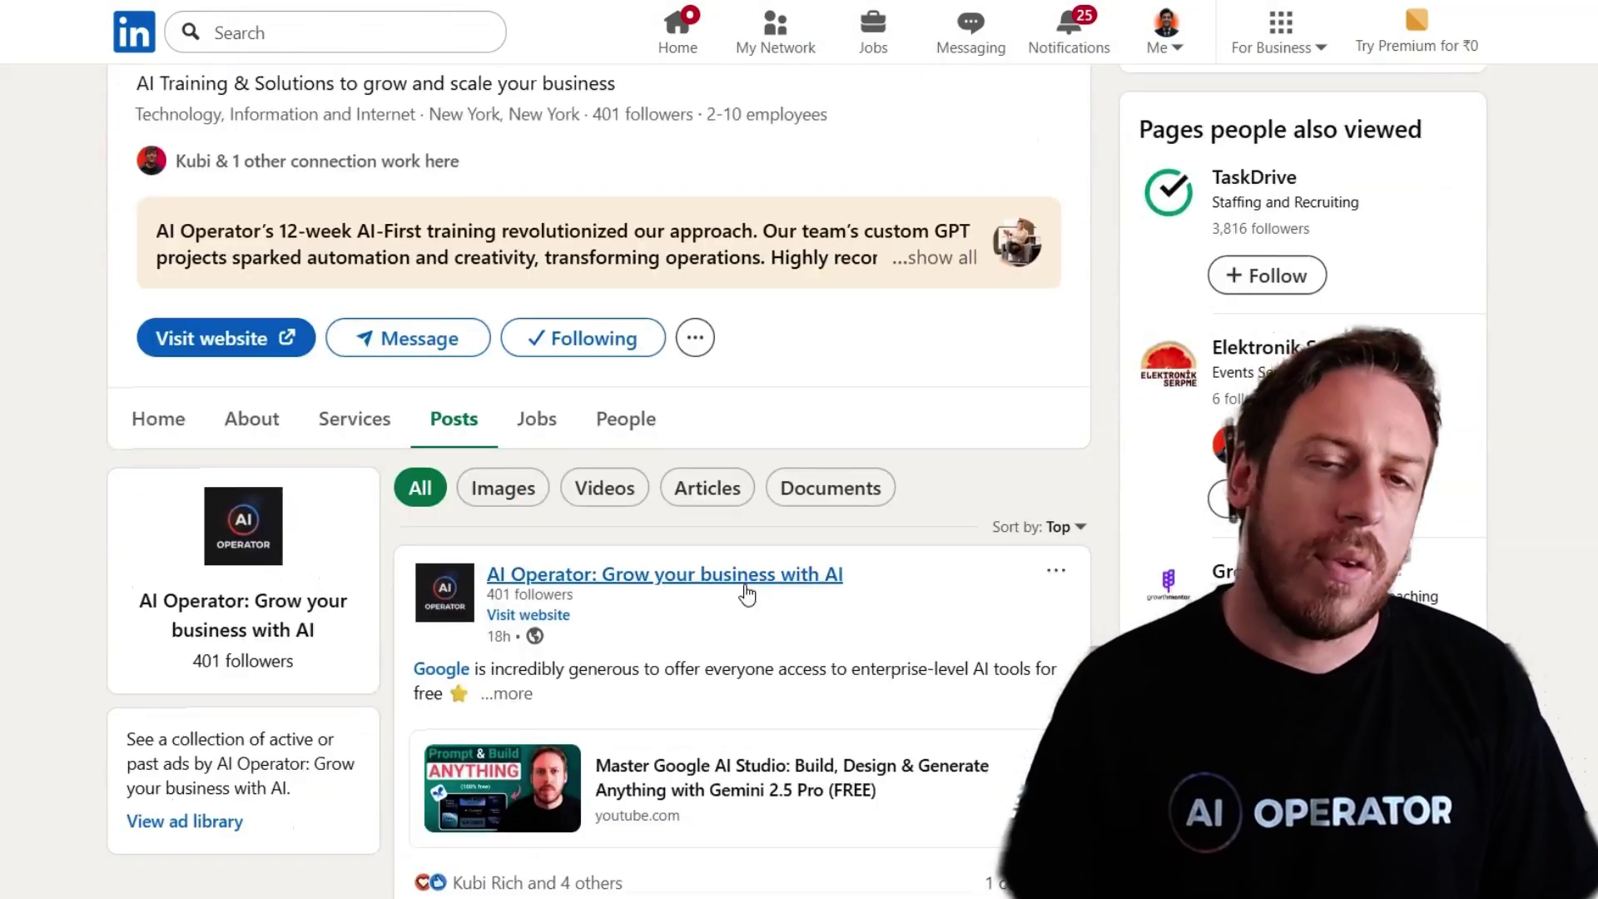
{"action": "scroll", "coordinate": [749, 591], "scroll_direction": "down", "scroll_amount": 4}
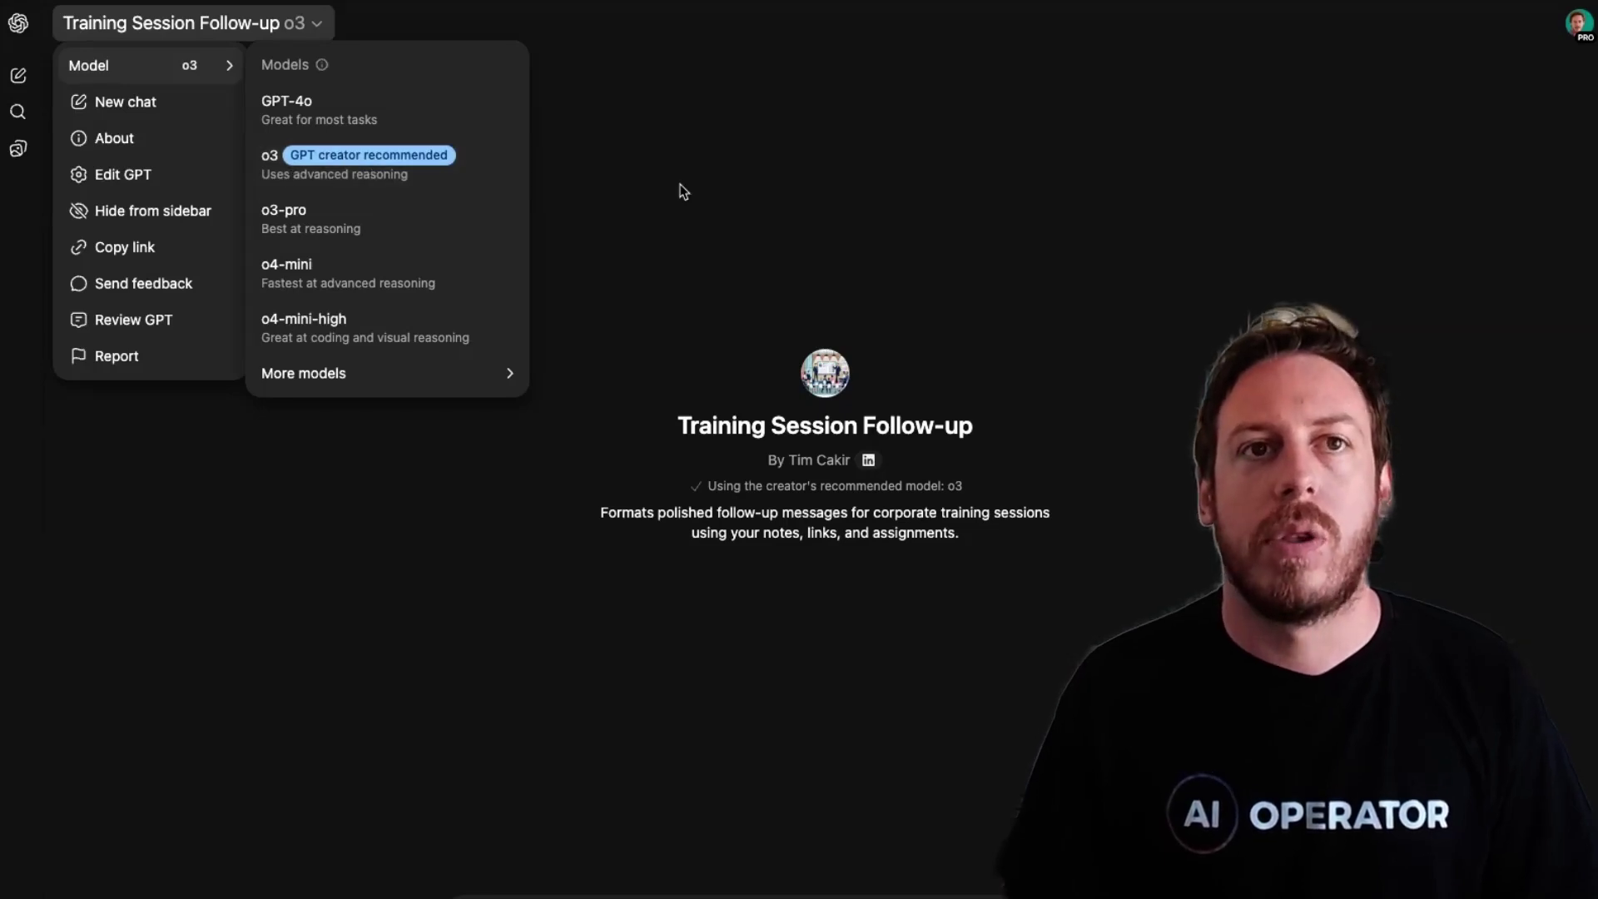
Step: Start a new chat with the Training Session Summarizer GPT, sidebar hidden
{"action": "left_click", "coordinate": [17, 22]}
{"action": "left_click", "coordinate": [17, 22]}
{"action": "left_click", "coordinate": [73, 81]}
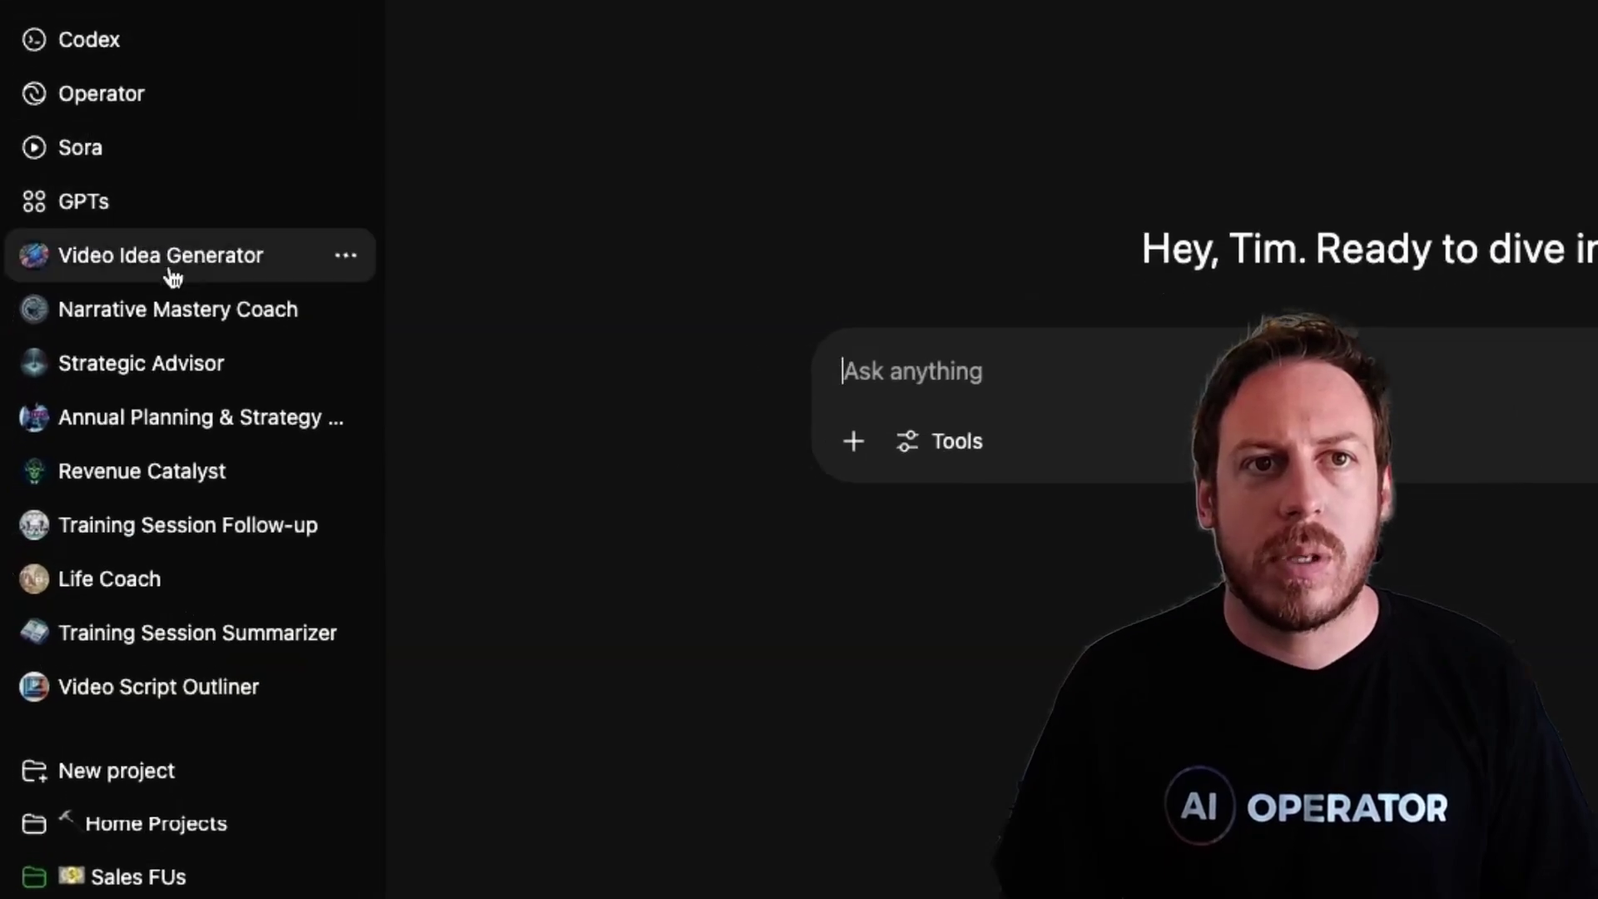
{"action": "left_click", "coordinate": [201, 655]}
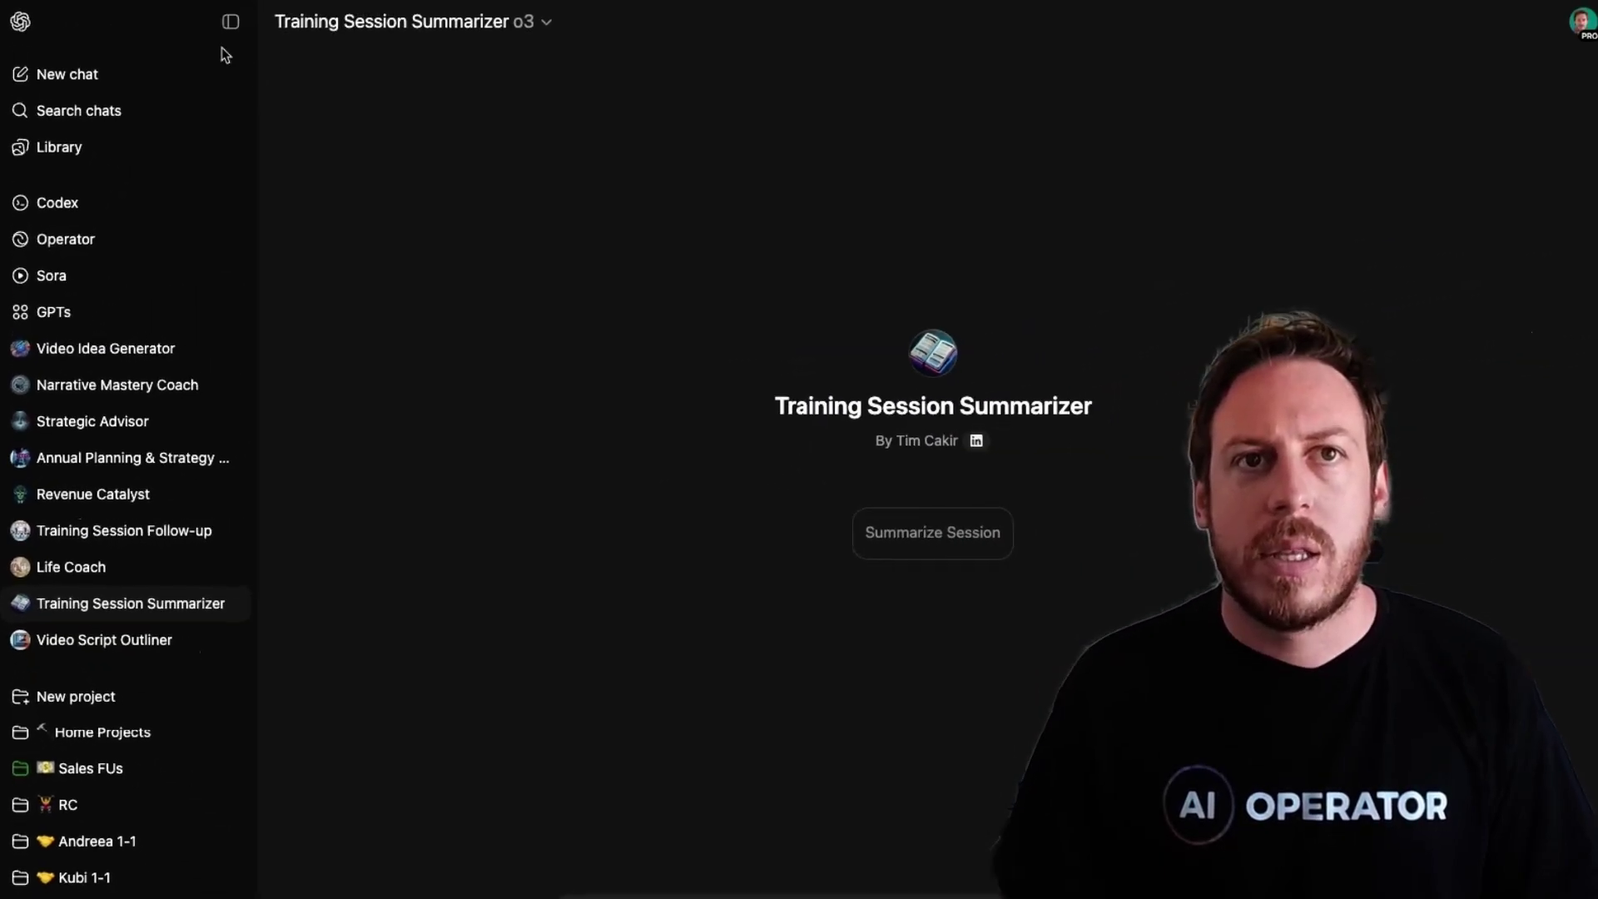
{"action": "left_click", "coordinate": [225, 23]}
Step: Switch Training Session Summarizer to o3, then confirm the model reverts to 4o
{"action": "left_click", "coordinate": [293, 35]}
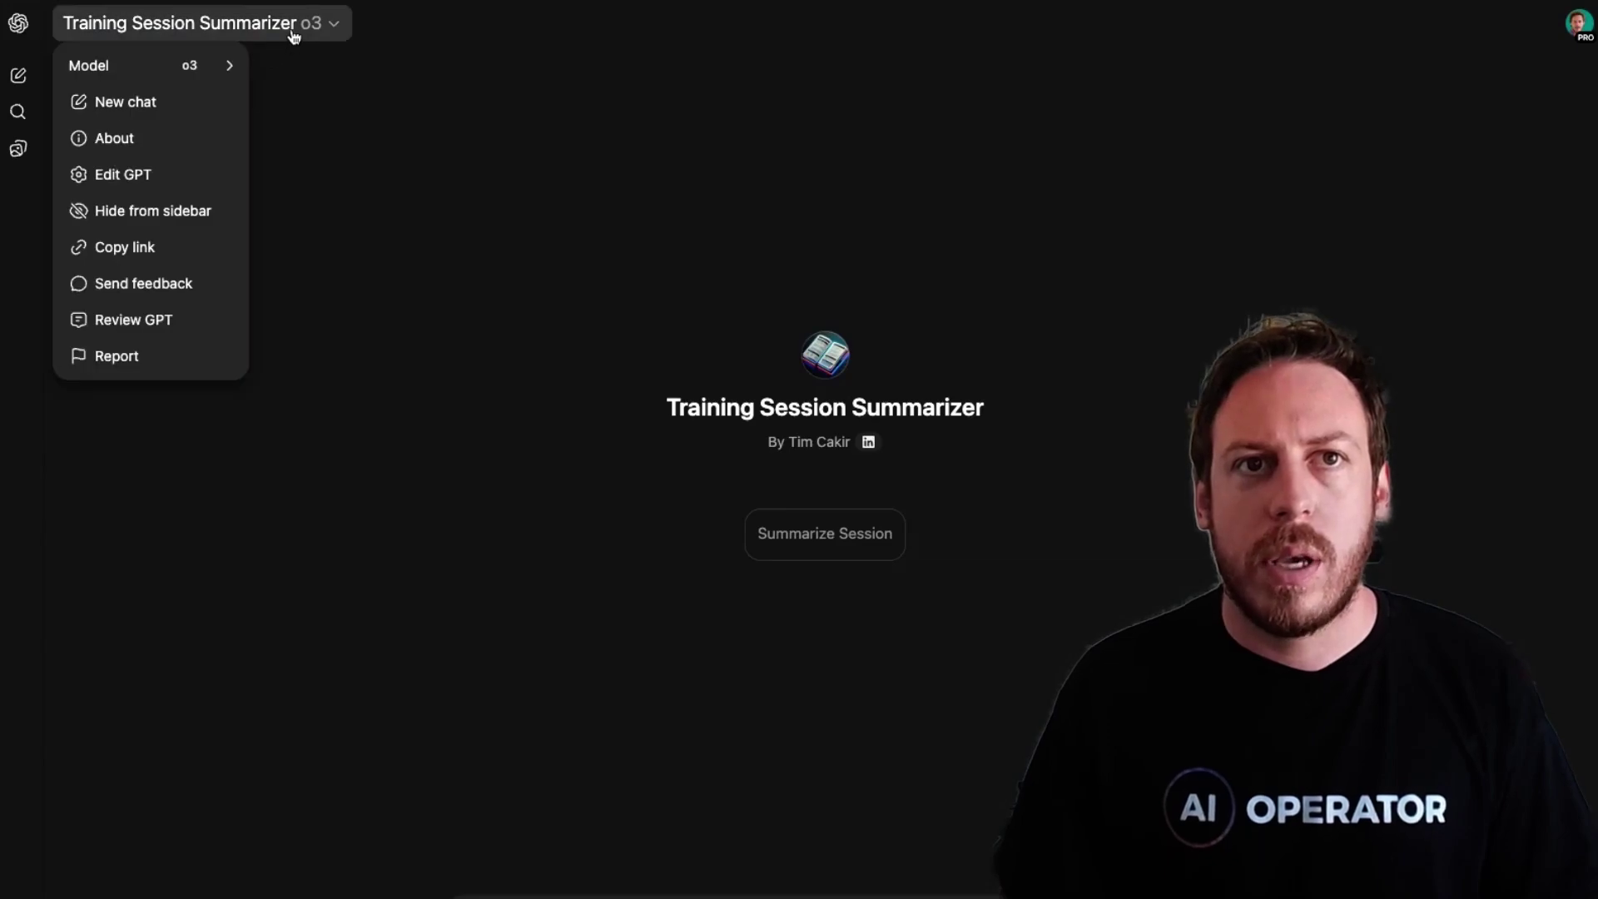
{"action": "mouse_move", "coordinate": [171, 70]}
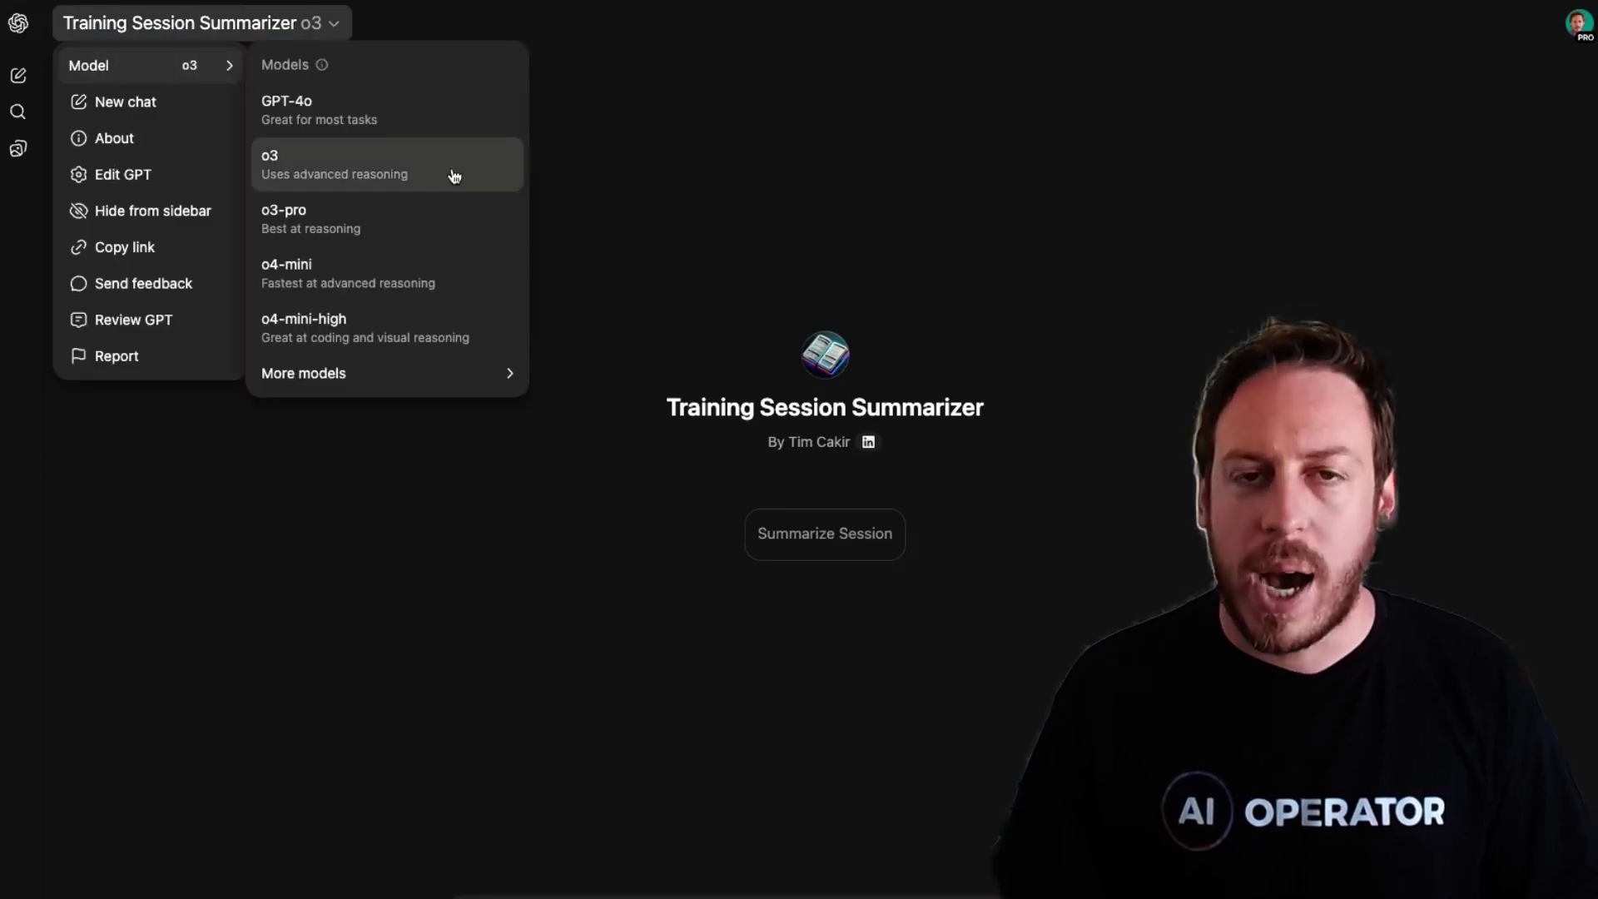
{"action": "left_click", "coordinate": [361, 122]}
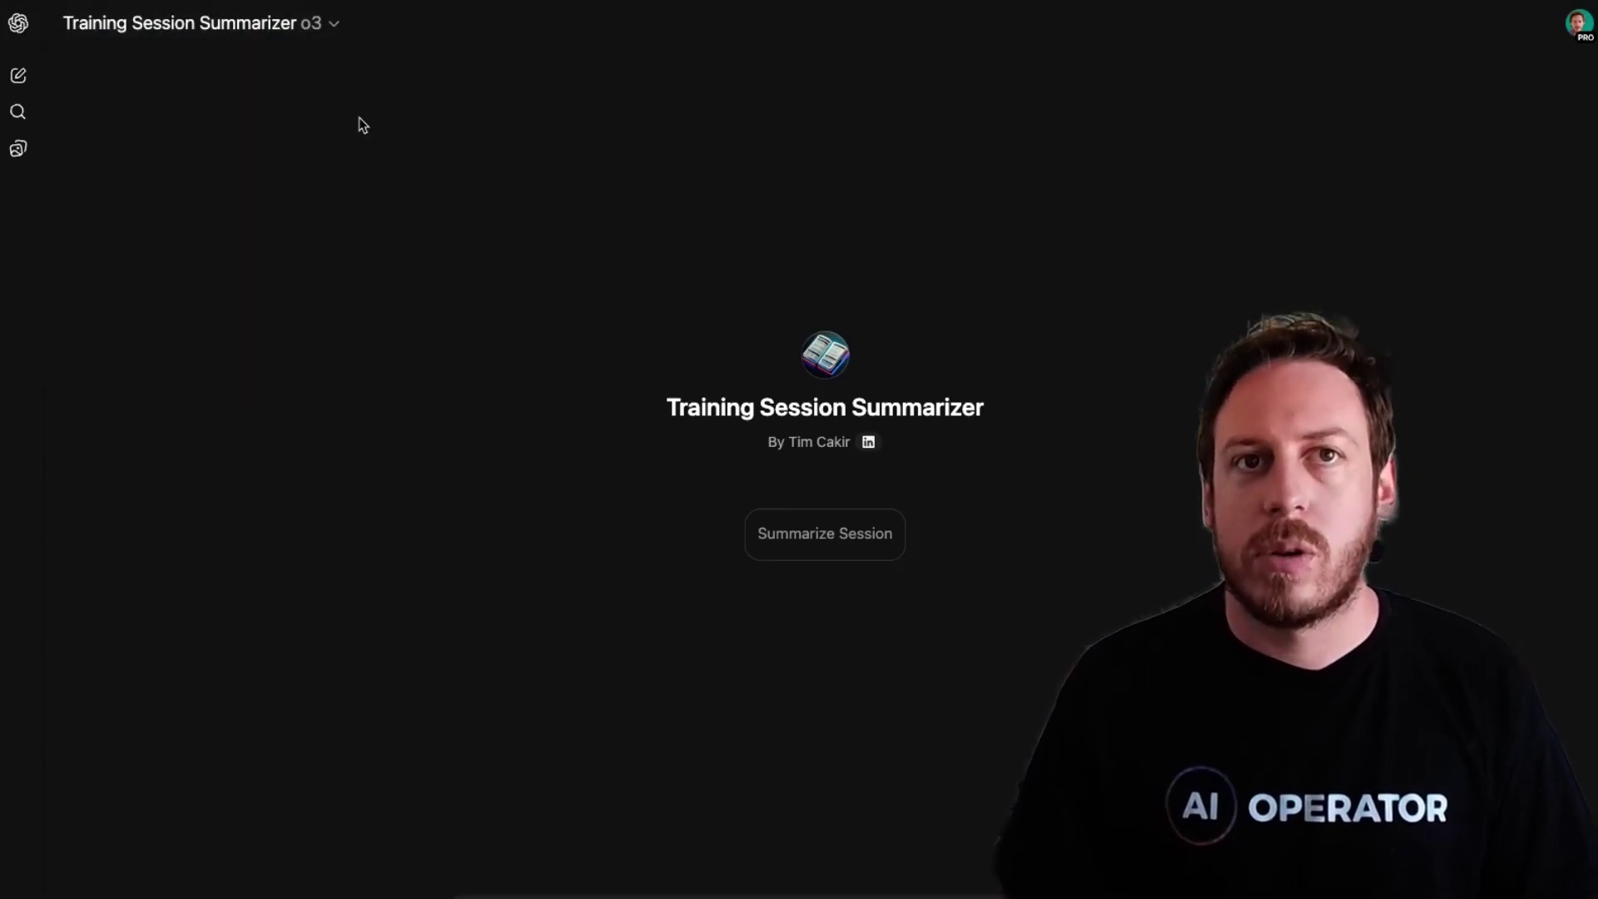
{"action": "left_click", "coordinate": [308, 41]}
{"action": "mouse_move", "coordinate": [150, 75]}
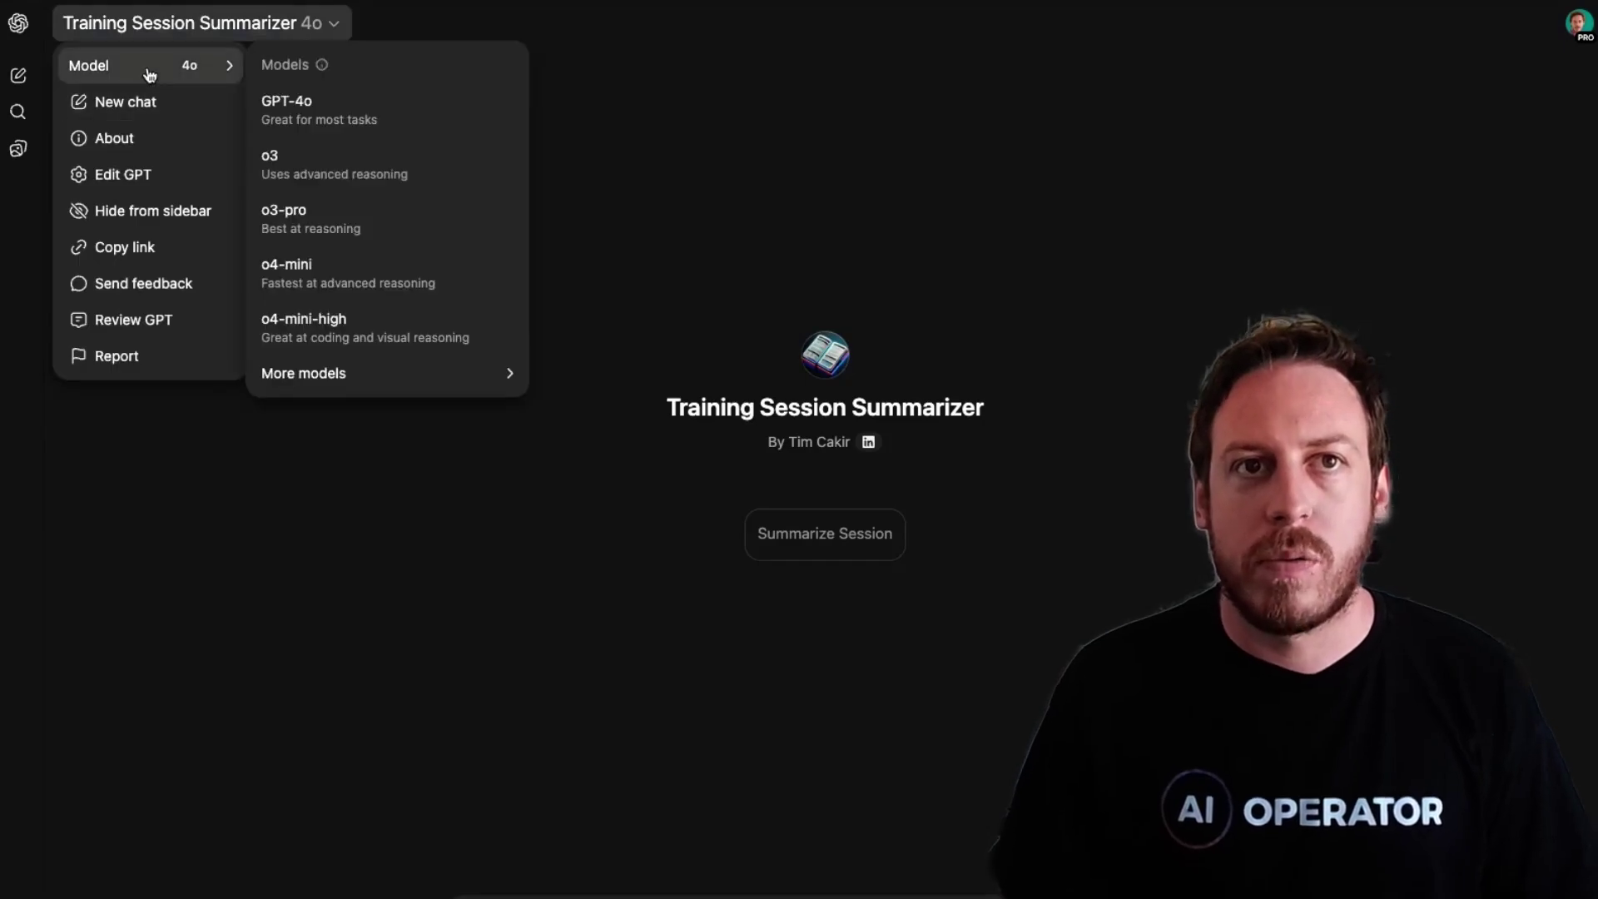
{"action": "left_click", "coordinate": [733, 158]}
{"action": "left_click", "coordinate": [200, 25]}
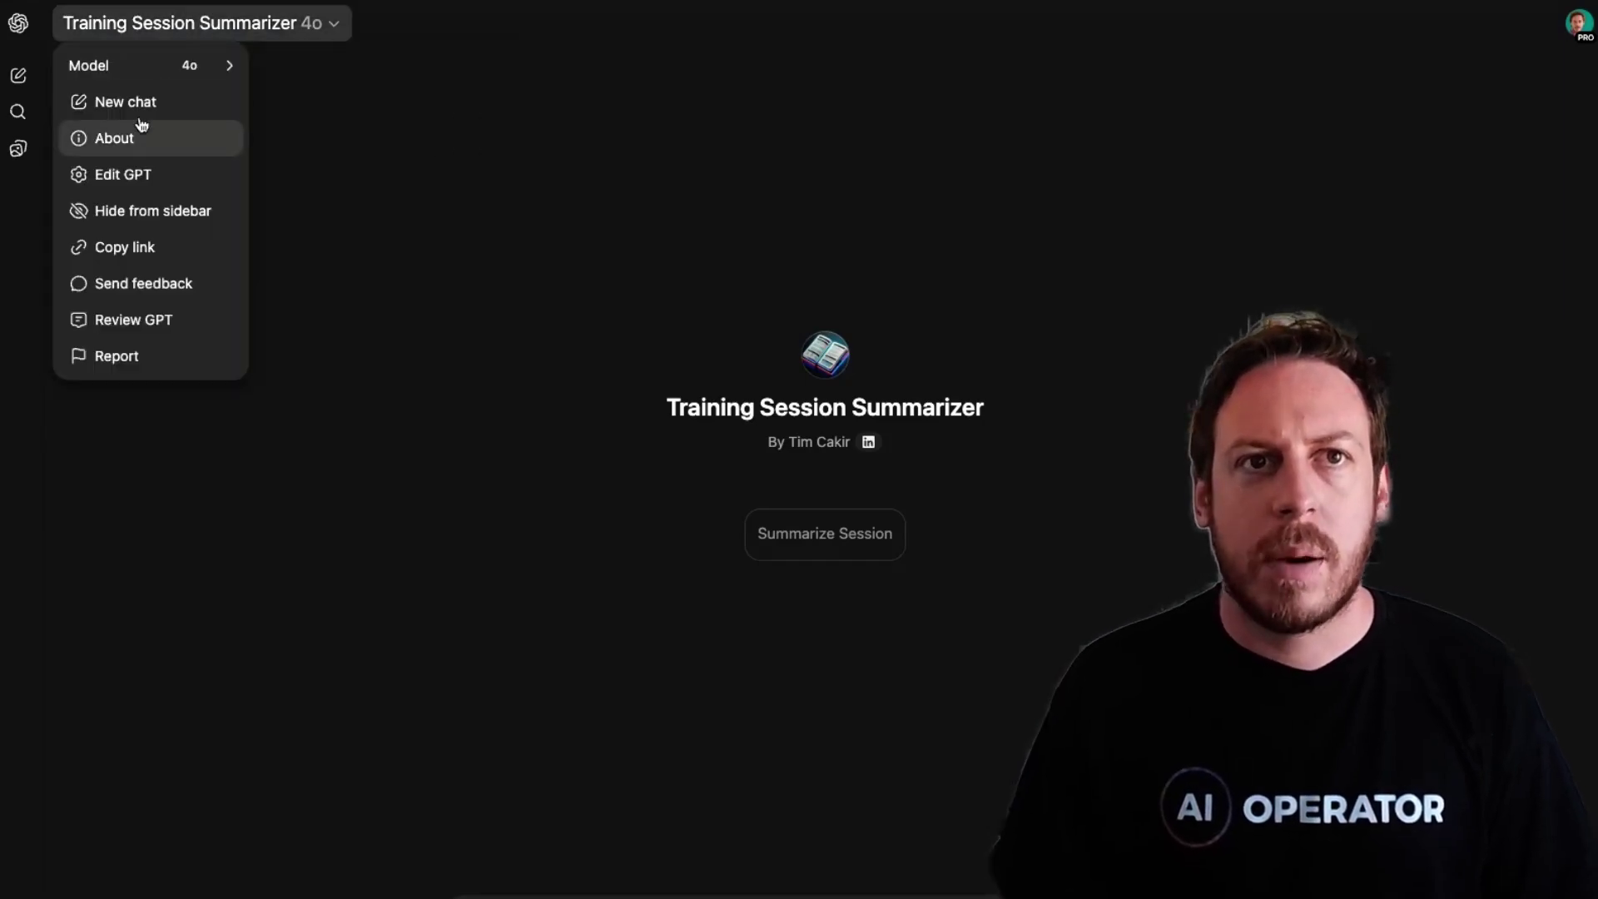
Step: Edit Training Session Summarizer to recommend gpt-4.5 and publish the update
{"action": "left_click", "coordinate": [130, 172]}
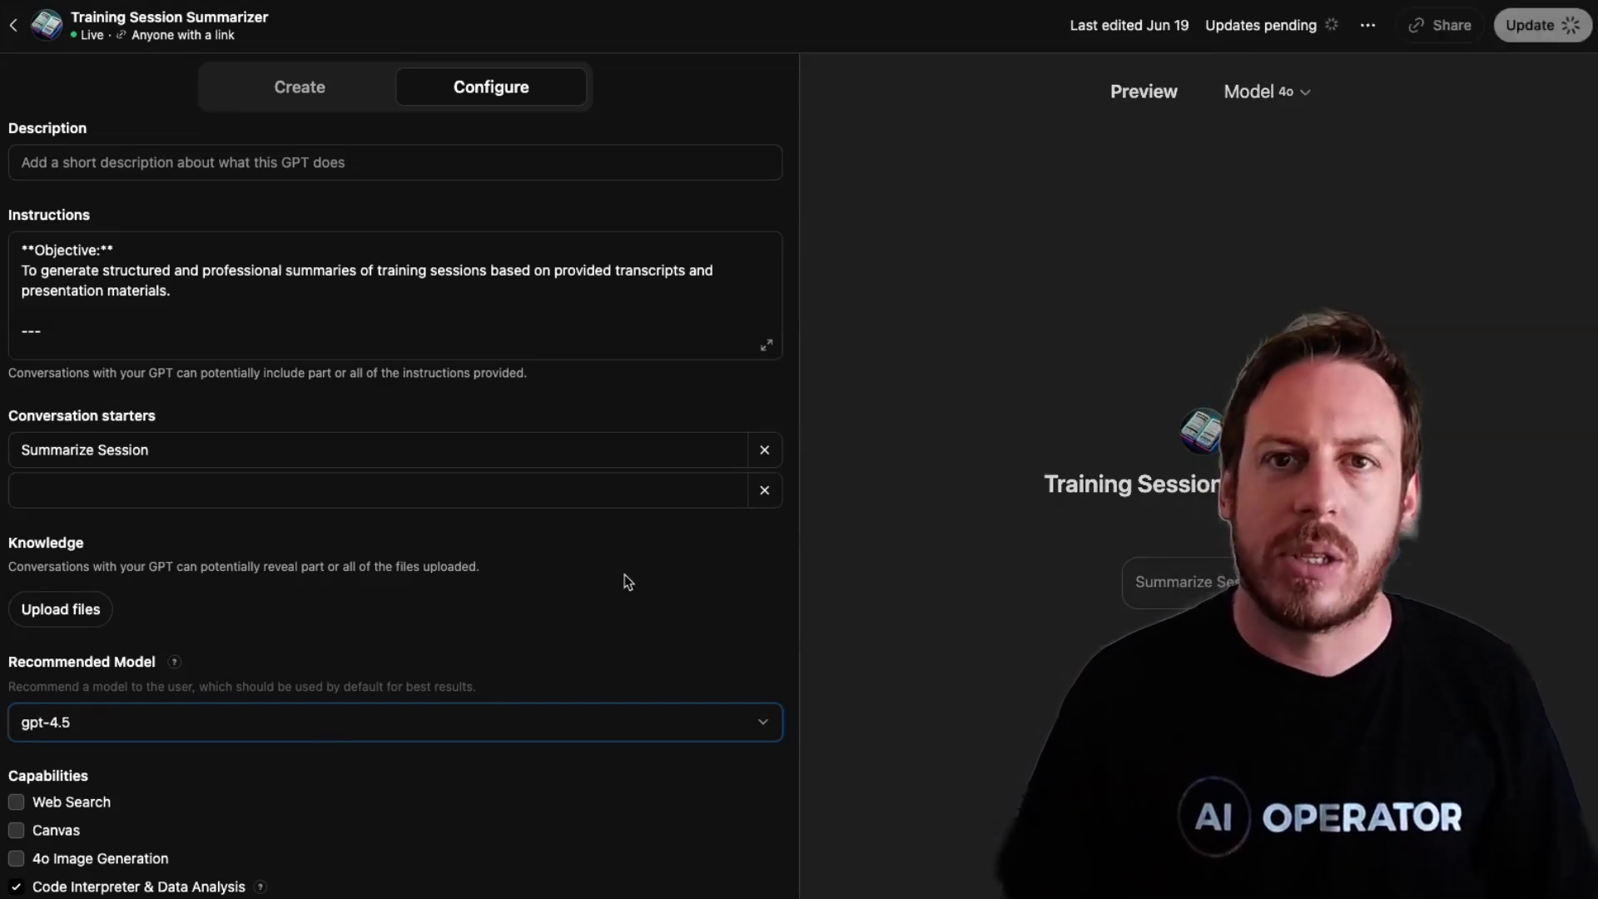
{"action": "left_click", "coordinate": [1553, 42]}
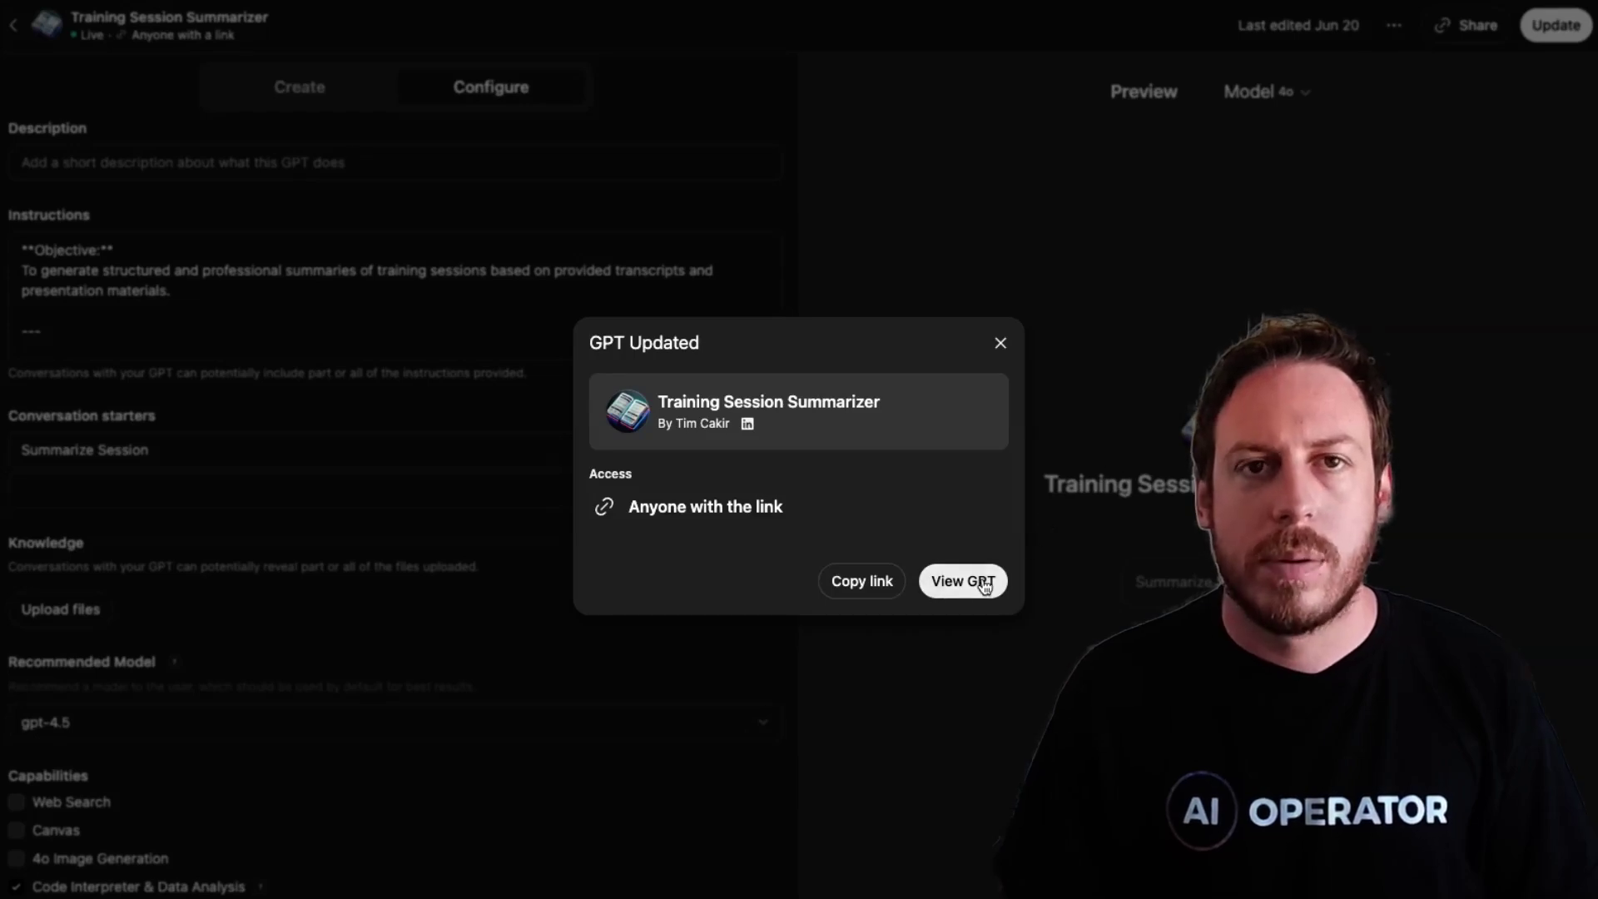
Step: Open Training Session Summarizer's chat and confirm GPT-4.5 is marked creator recommended
{"action": "left_click", "coordinate": [963, 581]}
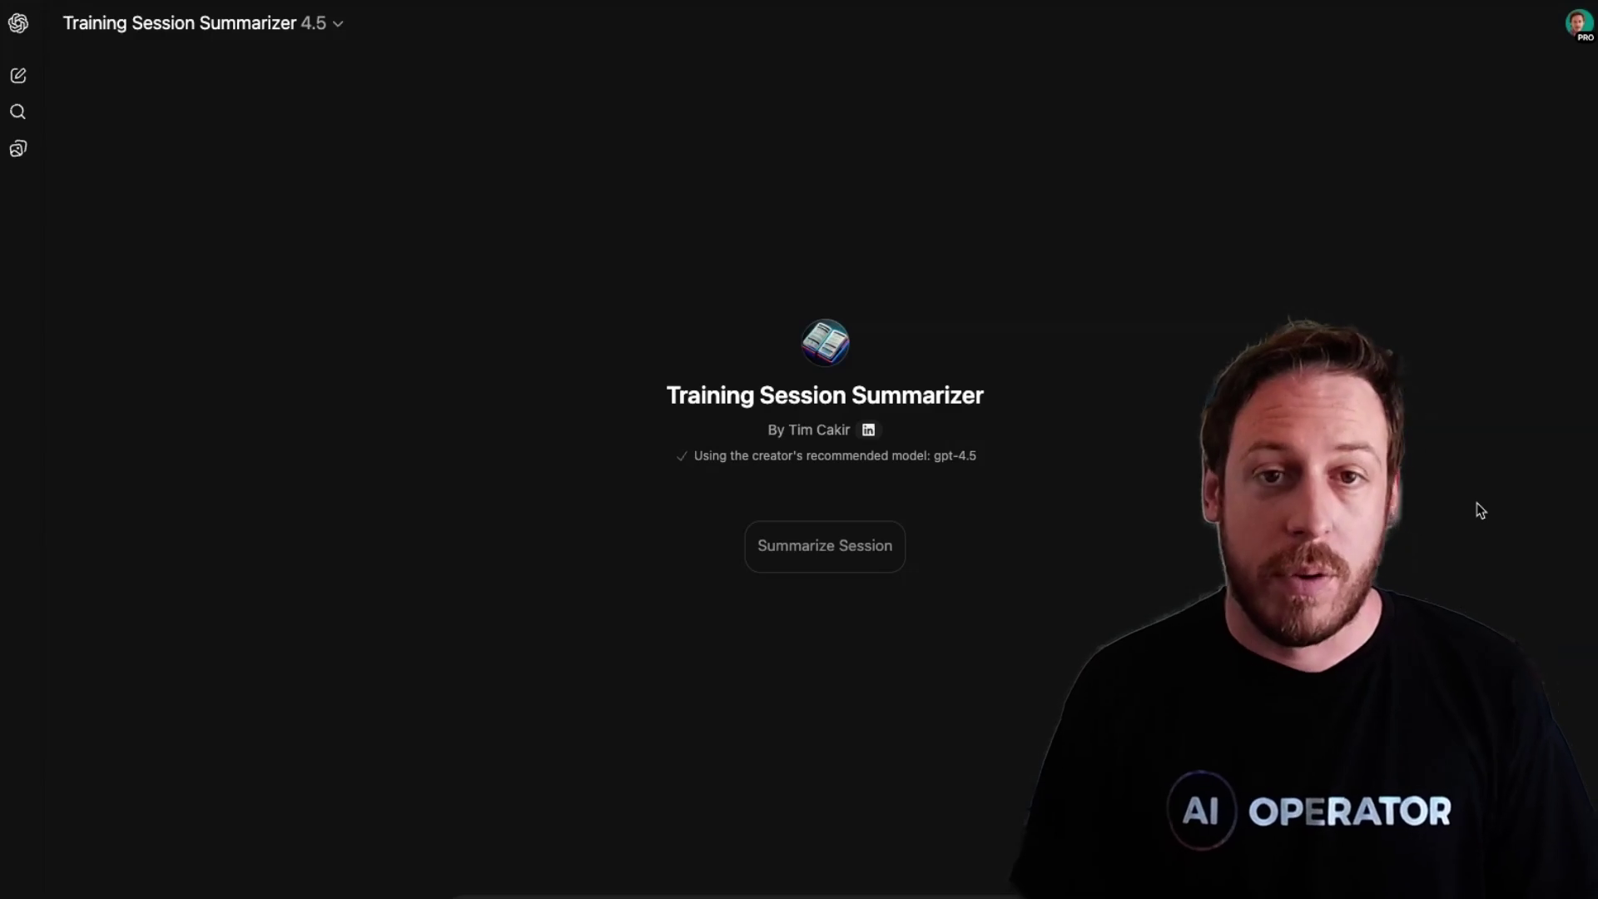
{"action": "left_click", "coordinate": [239, 32]}
{"action": "mouse_move", "coordinate": [185, 65]}
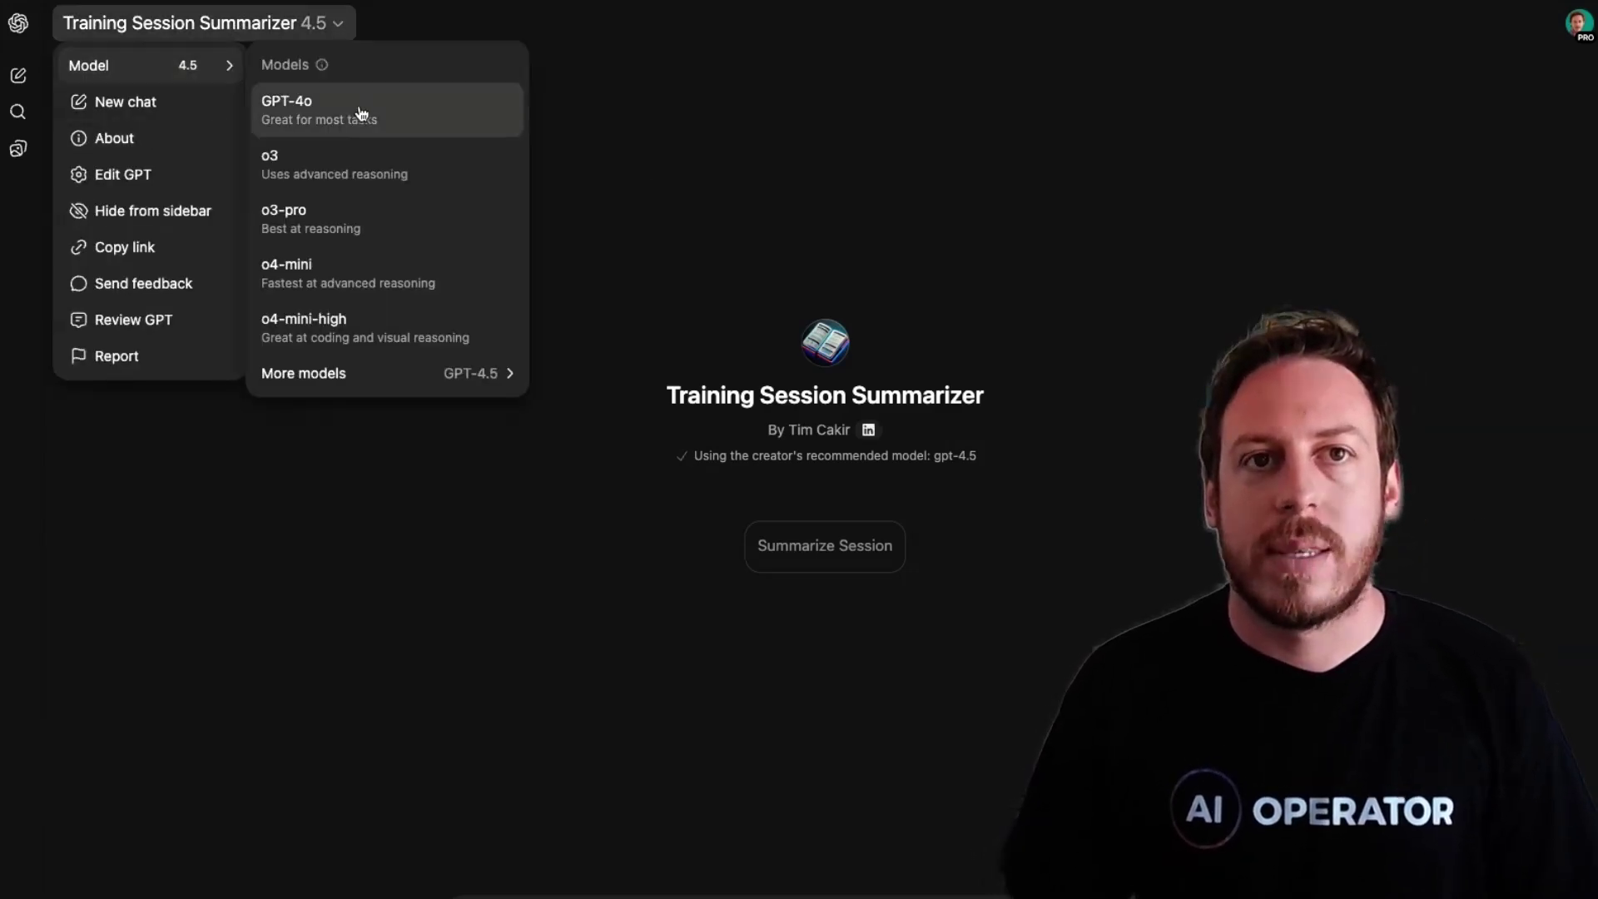
{"action": "mouse_move", "coordinate": [372, 377]}
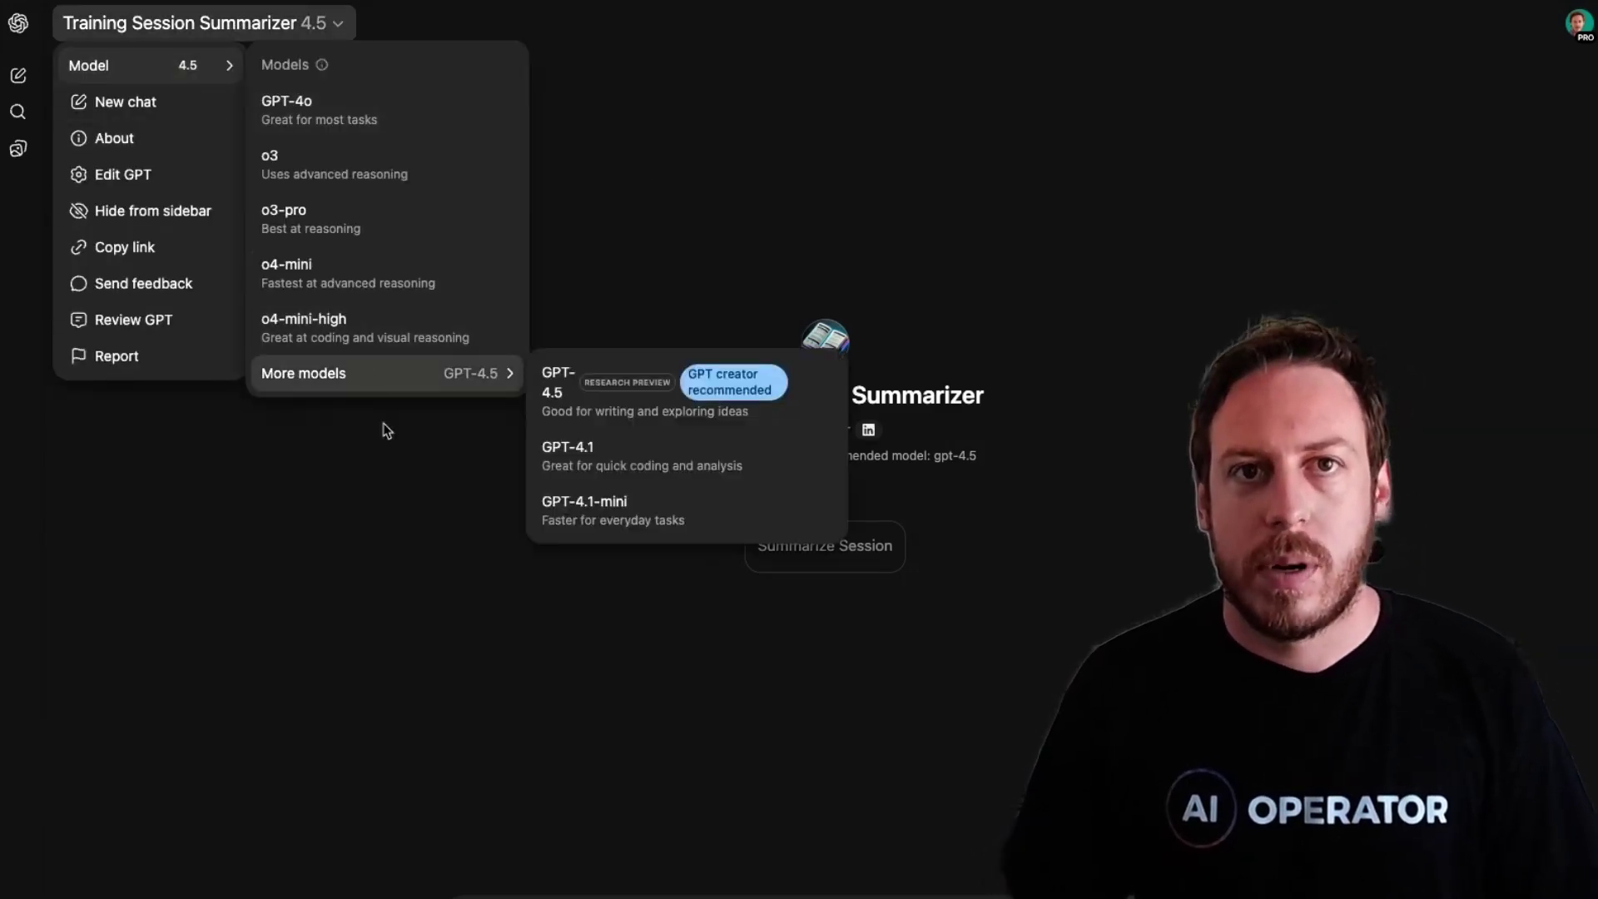
{"action": "left_click", "coordinate": [491, 617]}
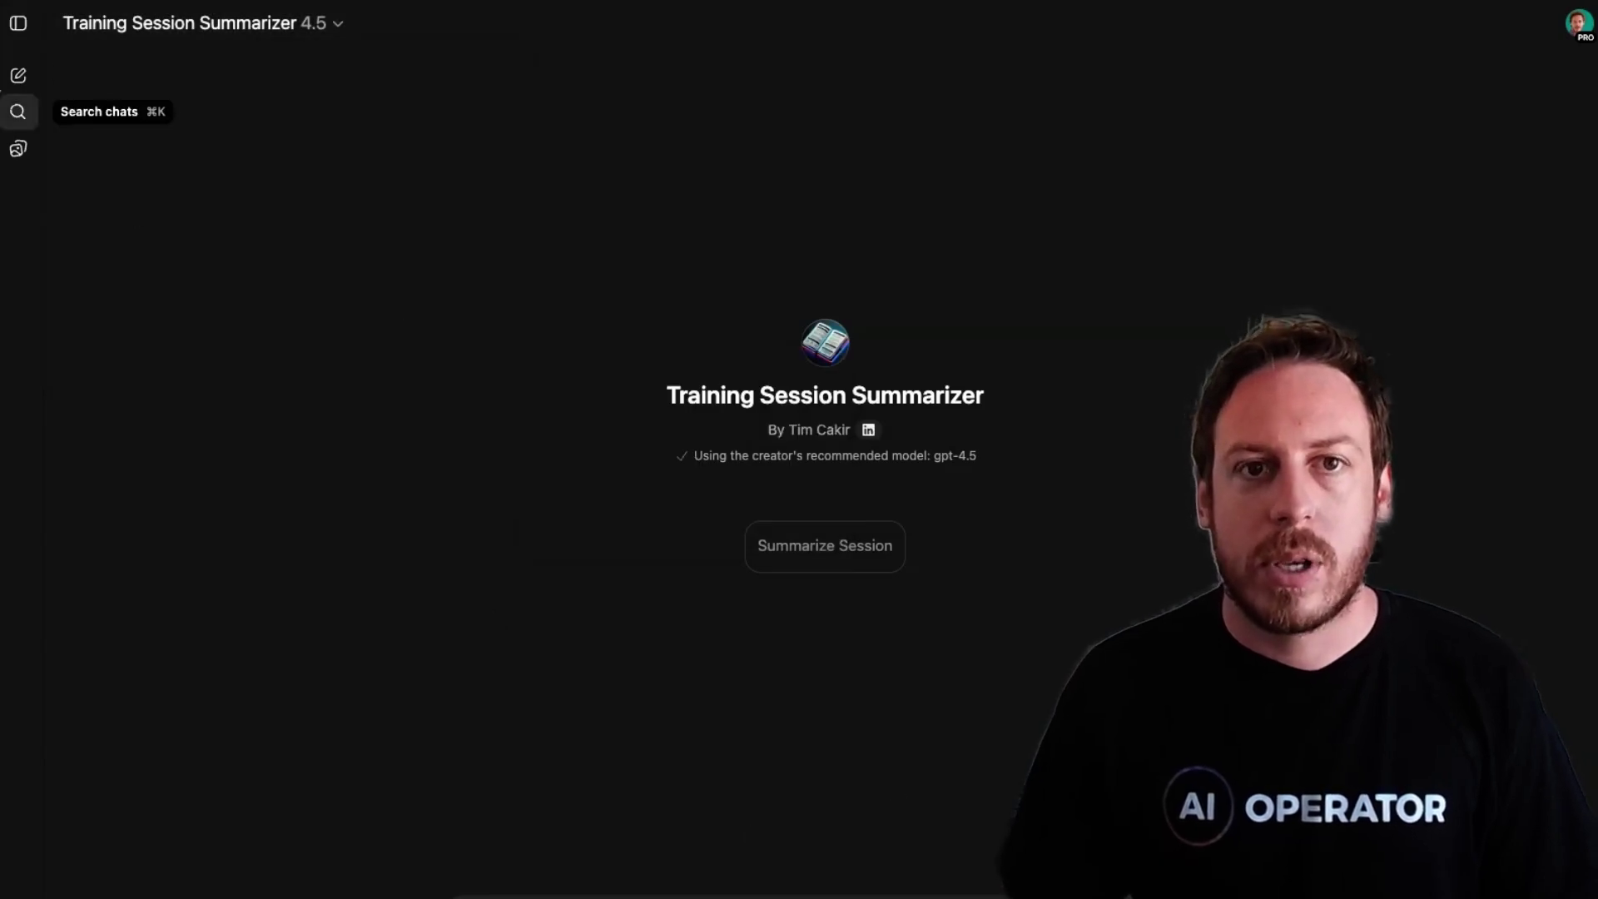
Step: In a new chat, ask 'Help me plan my next training session'
{"action": "left_click", "coordinate": [18, 75]}
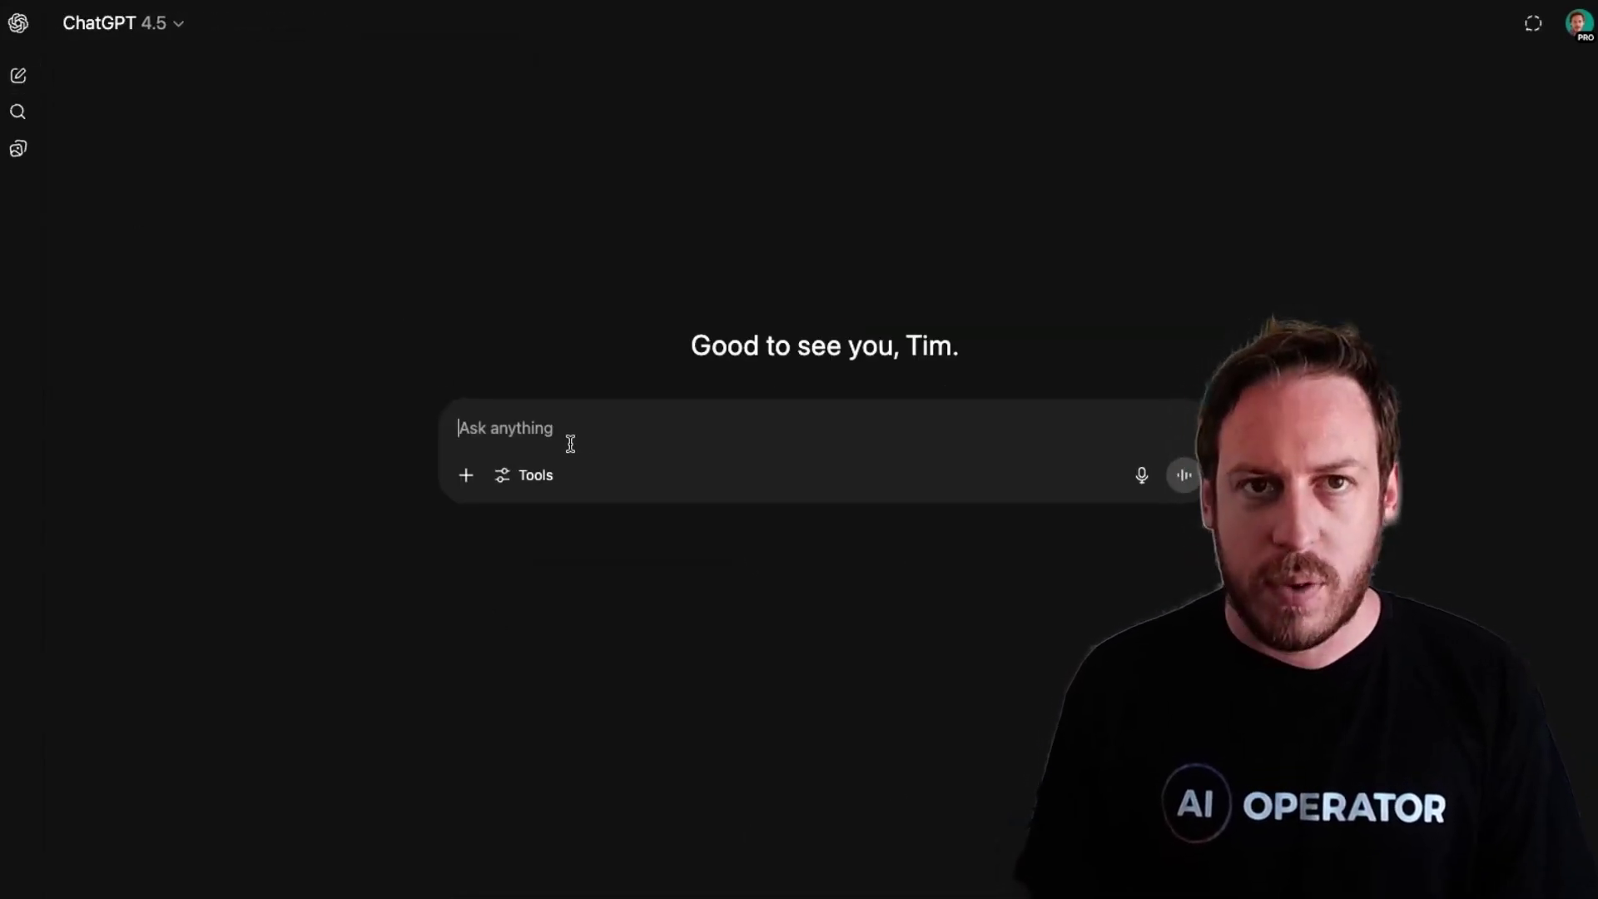
{"action": "type", "text": "Help me plan my n"}
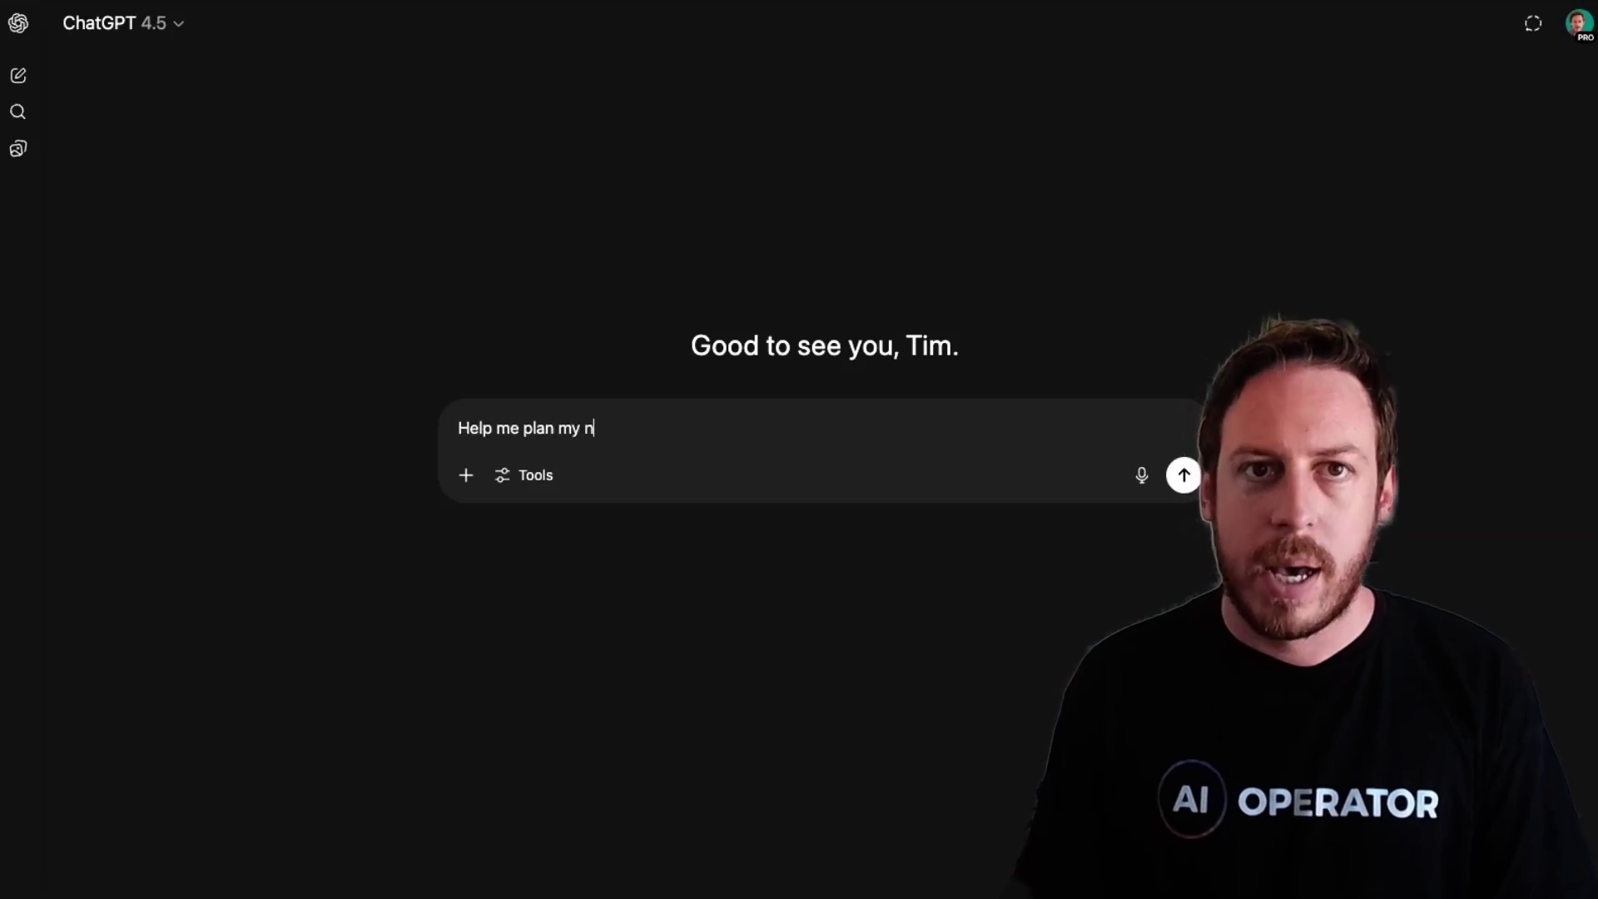
{"action": "type", "text": "ext training session"}
{"action": "key", "text": "Return"}
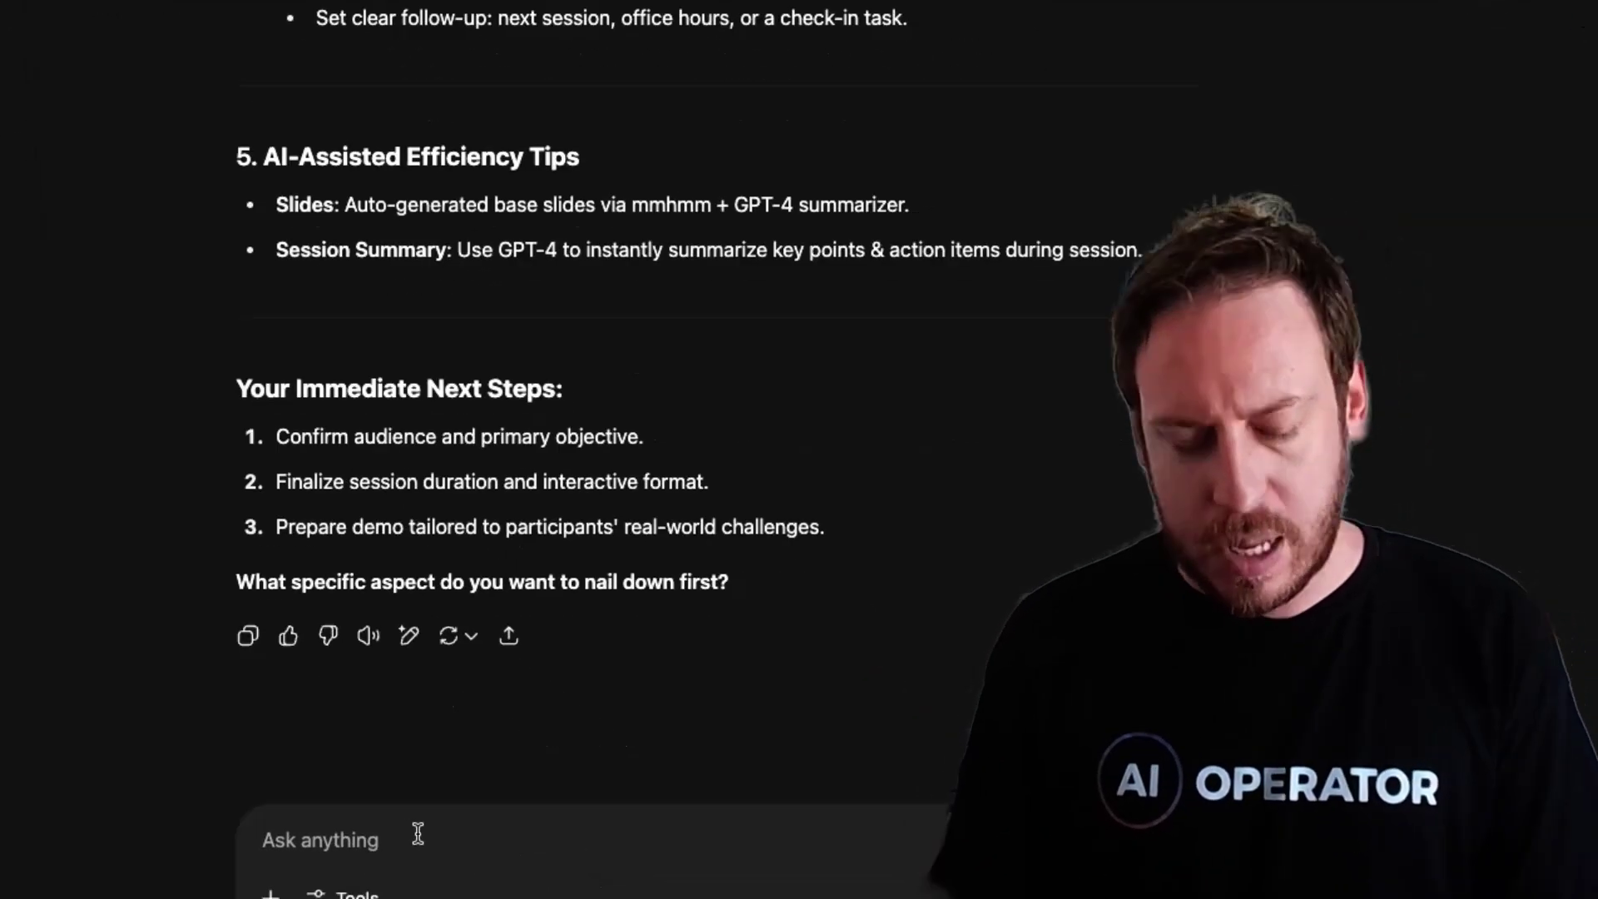
Step: @-mention Video Idea Generator and ask it to 'create a video idea from the above content'
{"action": "type", "text": "@"}
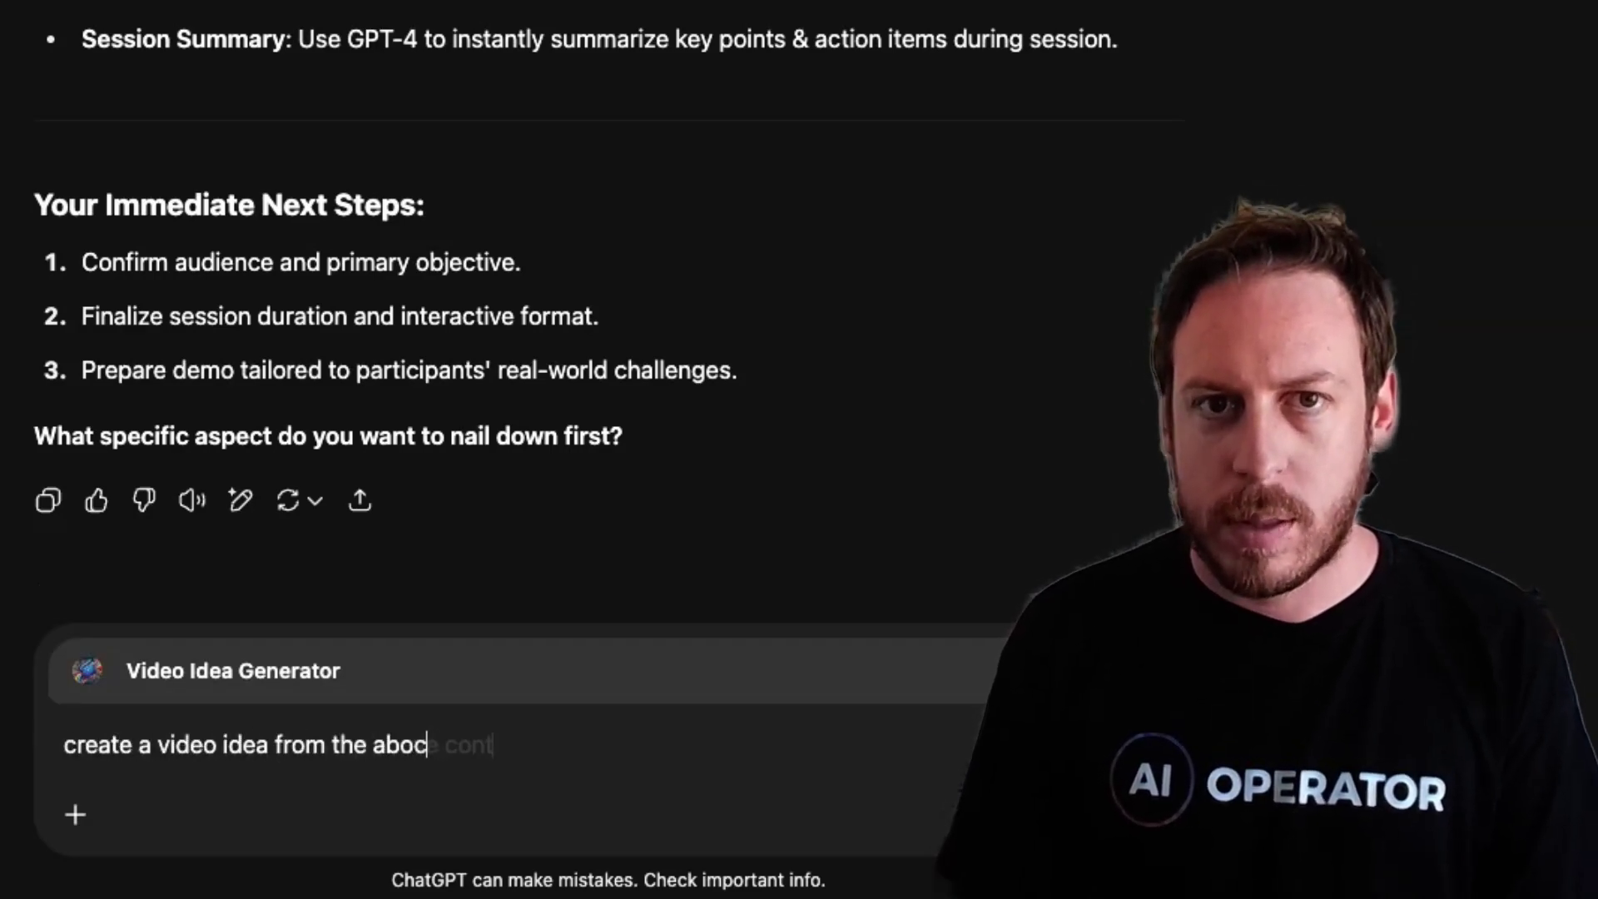
{"action": "type", "text": "e content"}
{"action": "key", "text": "Return"}
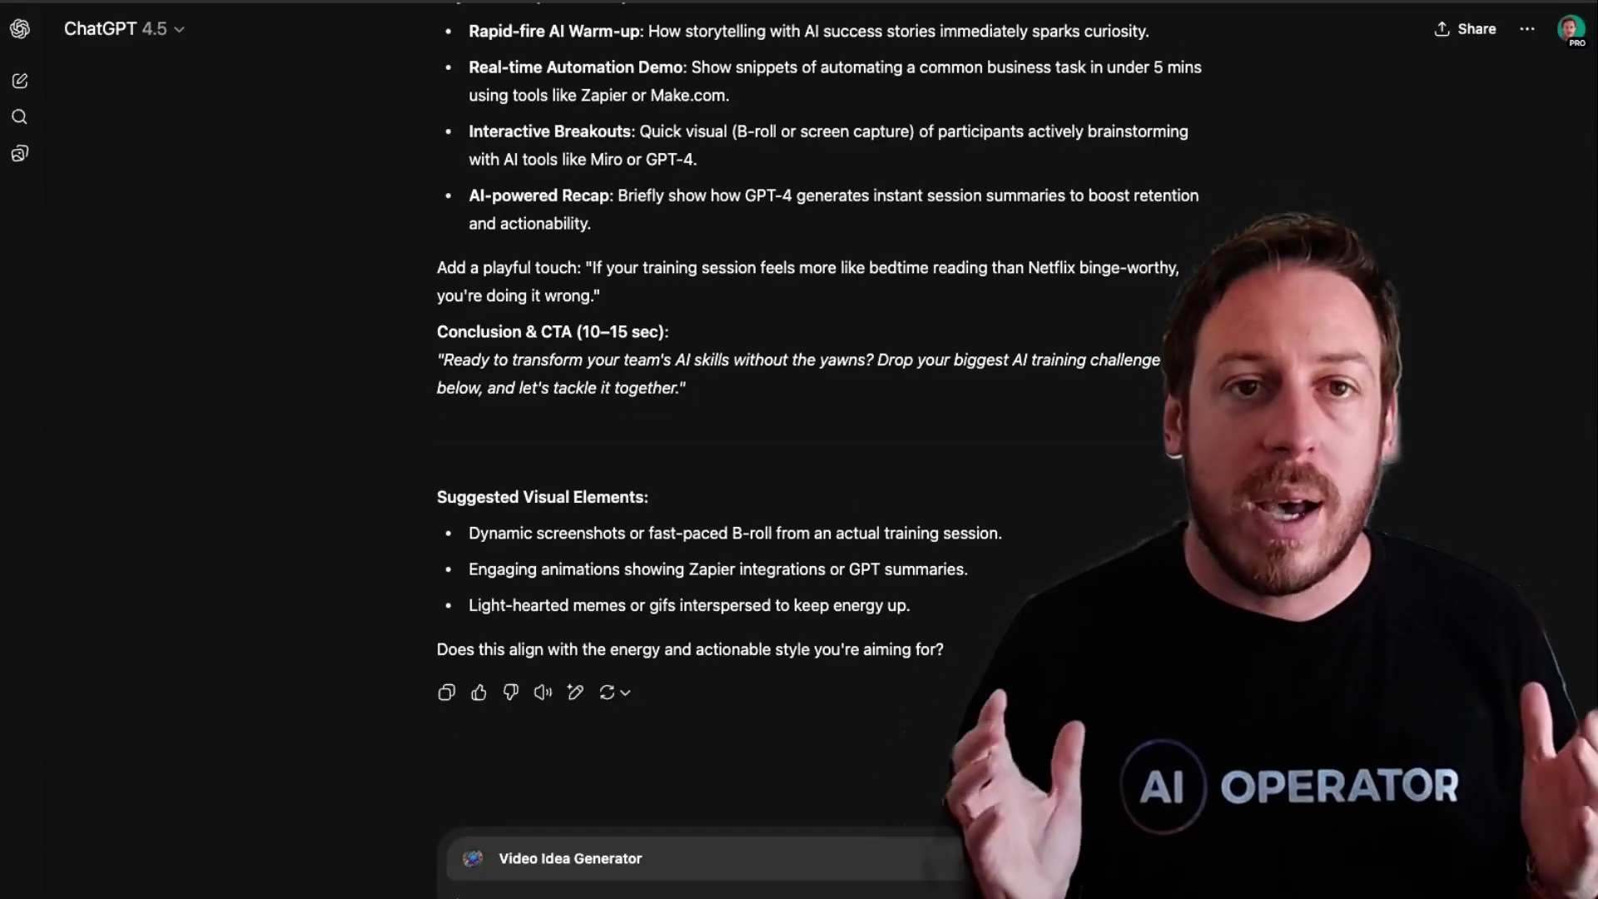
{"action": "scroll", "coordinate": [820, 441], "scroll_direction": "up", "scroll_amount": 20}
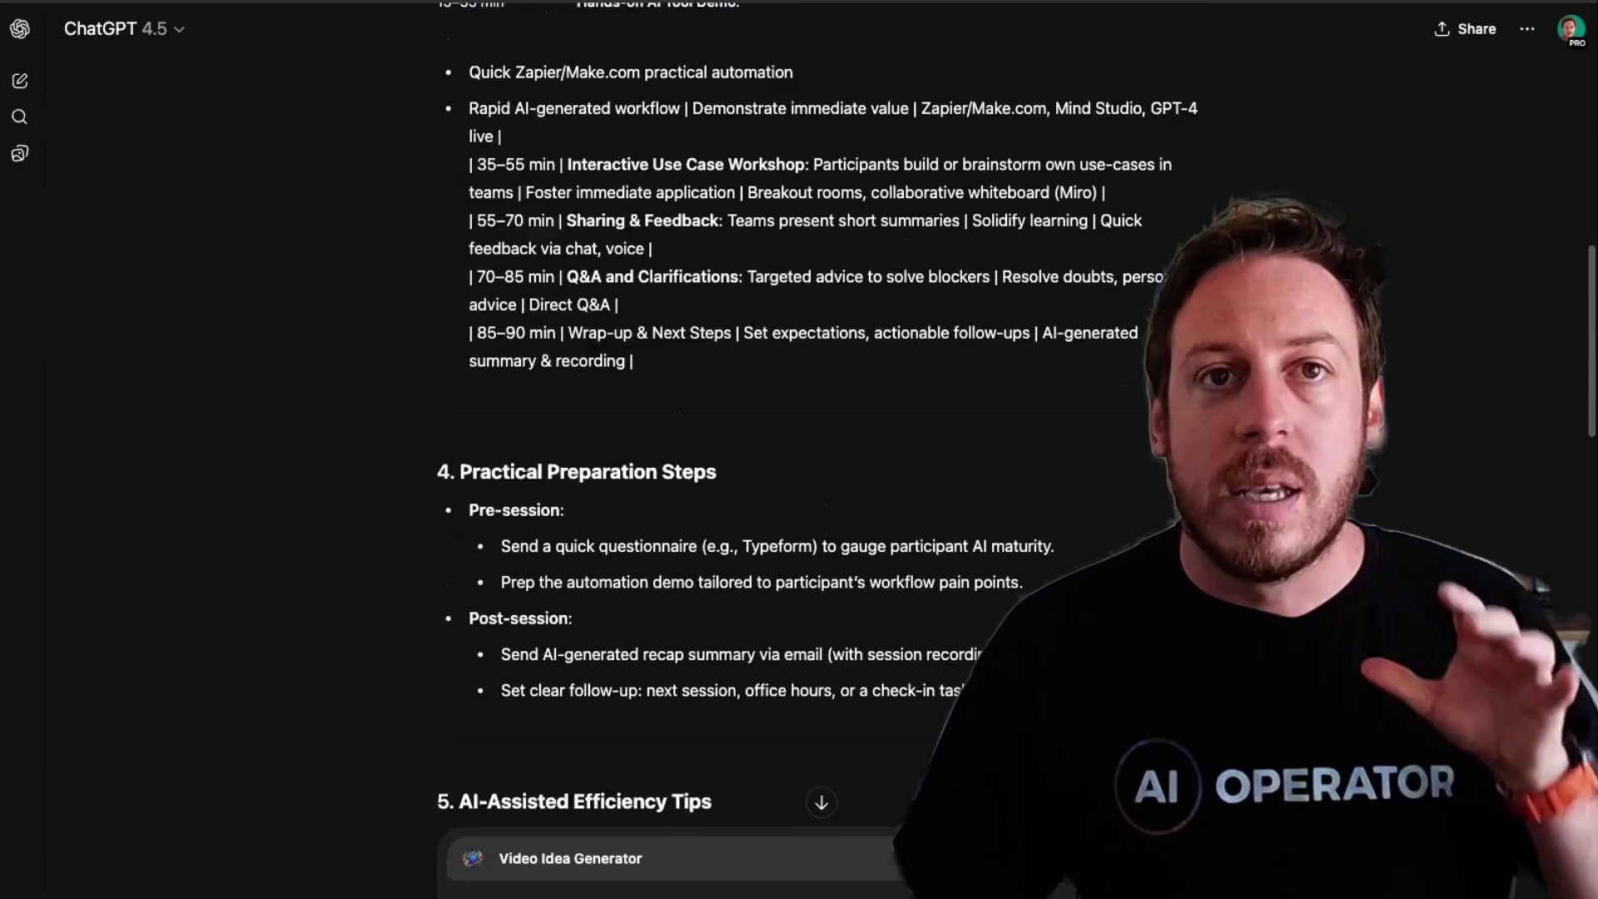
{"action": "scroll", "coordinate": [820, 442], "scroll_direction": "up", "scroll_amount": 1}
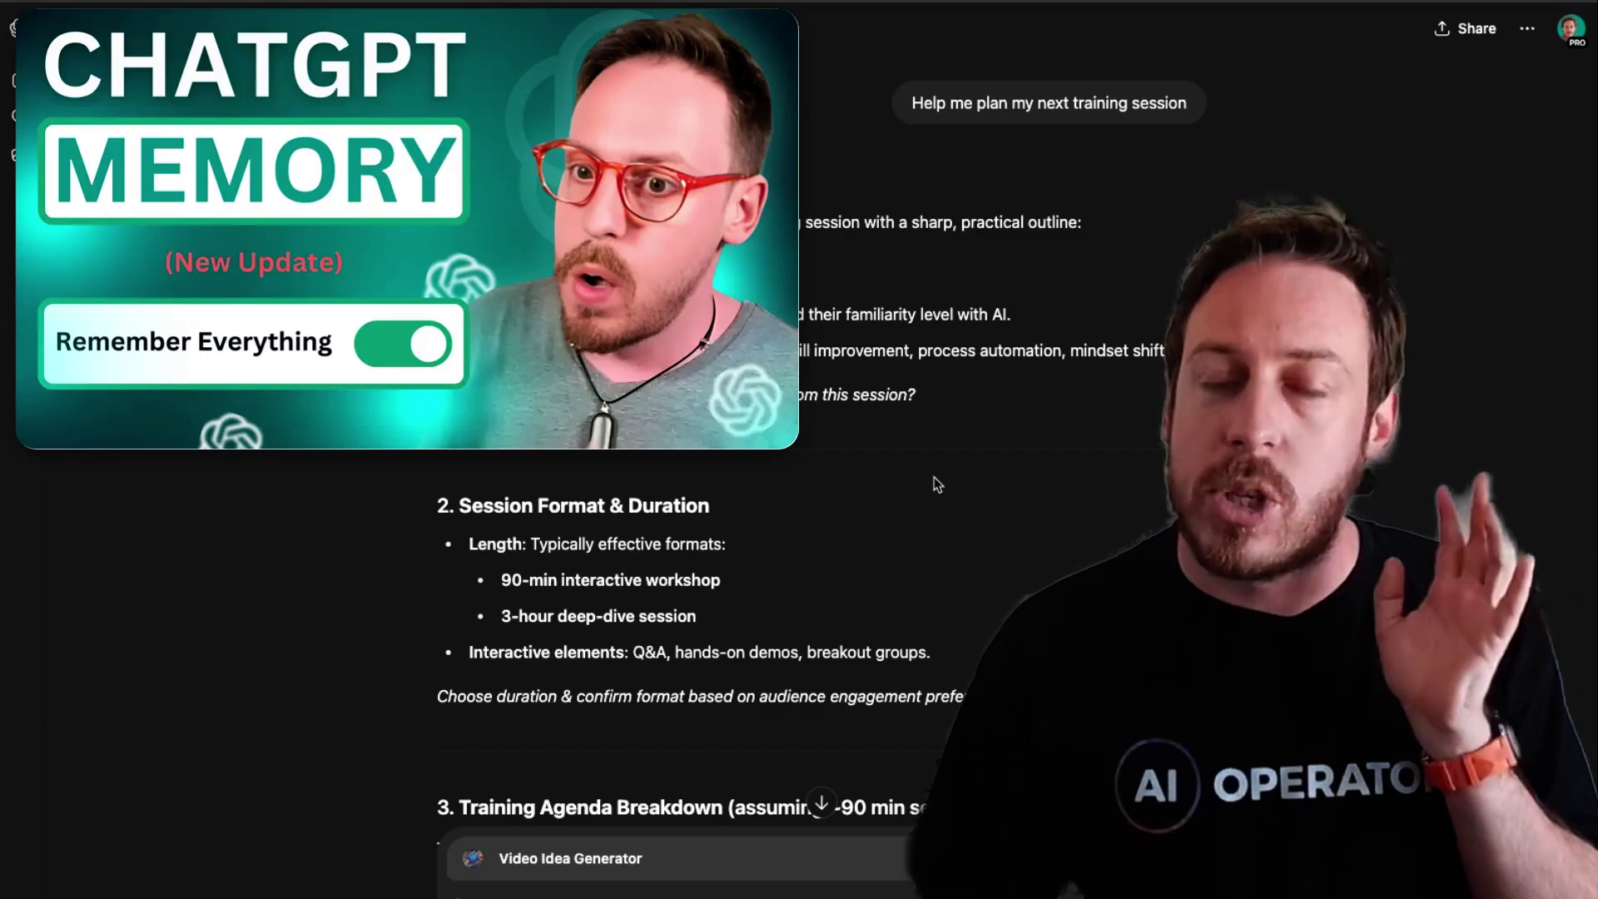
{"action": "scroll", "coordinate": [632, 449], "scroll_direction": "down", "scroll_amount": 15}
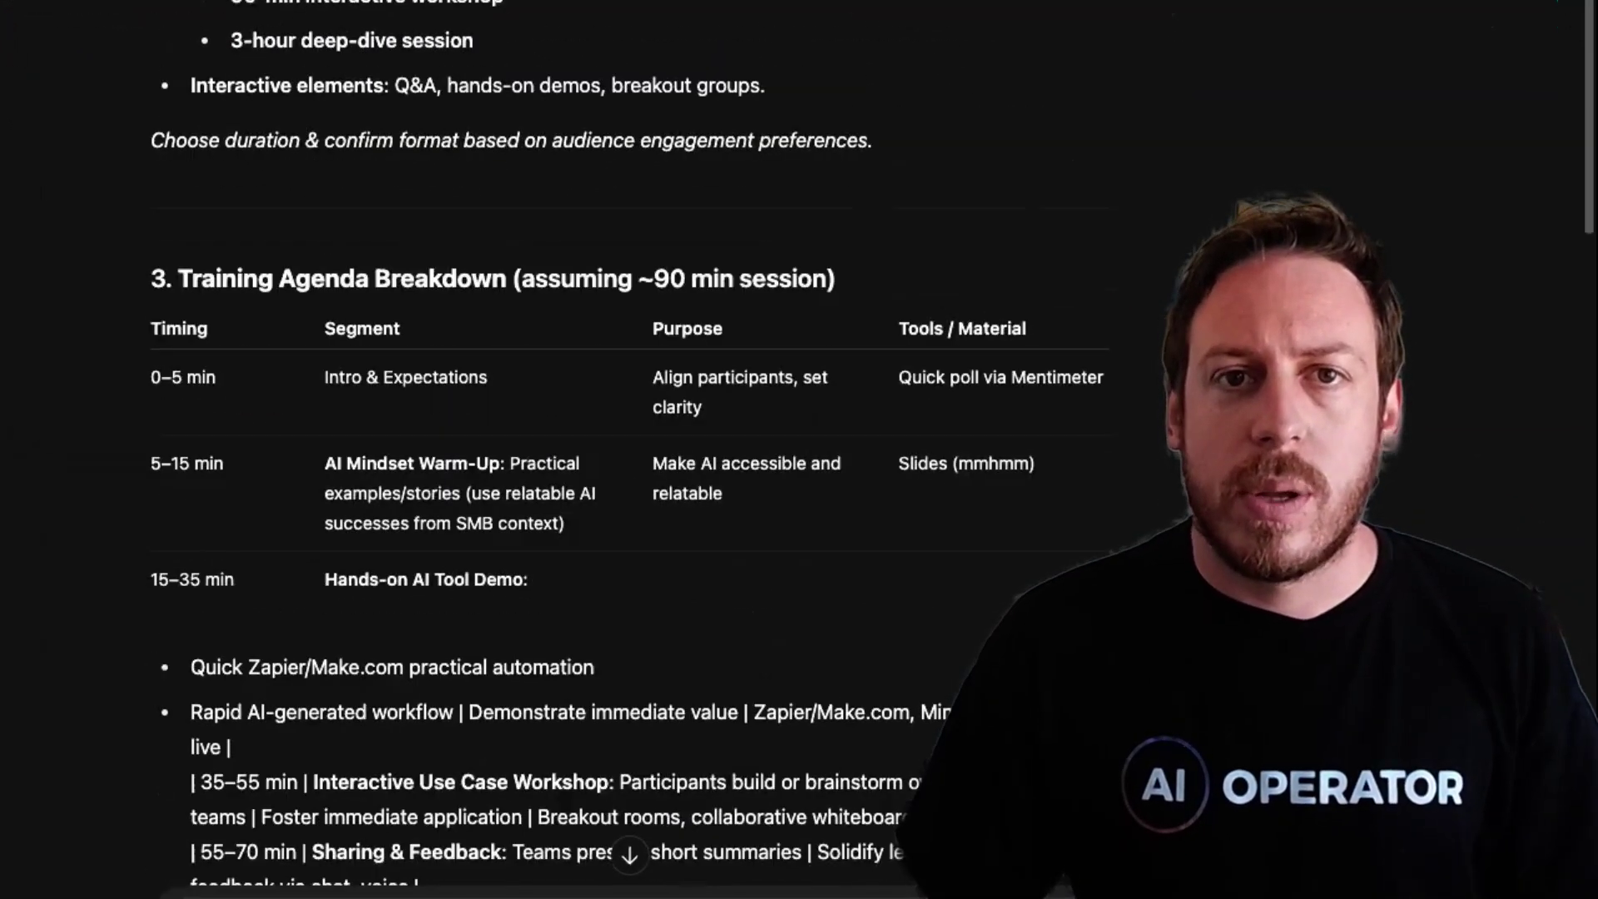
{"action": "scroll", "coordinate": [788, 392], "scroll_direction": "down", "scroll_amount": 10}
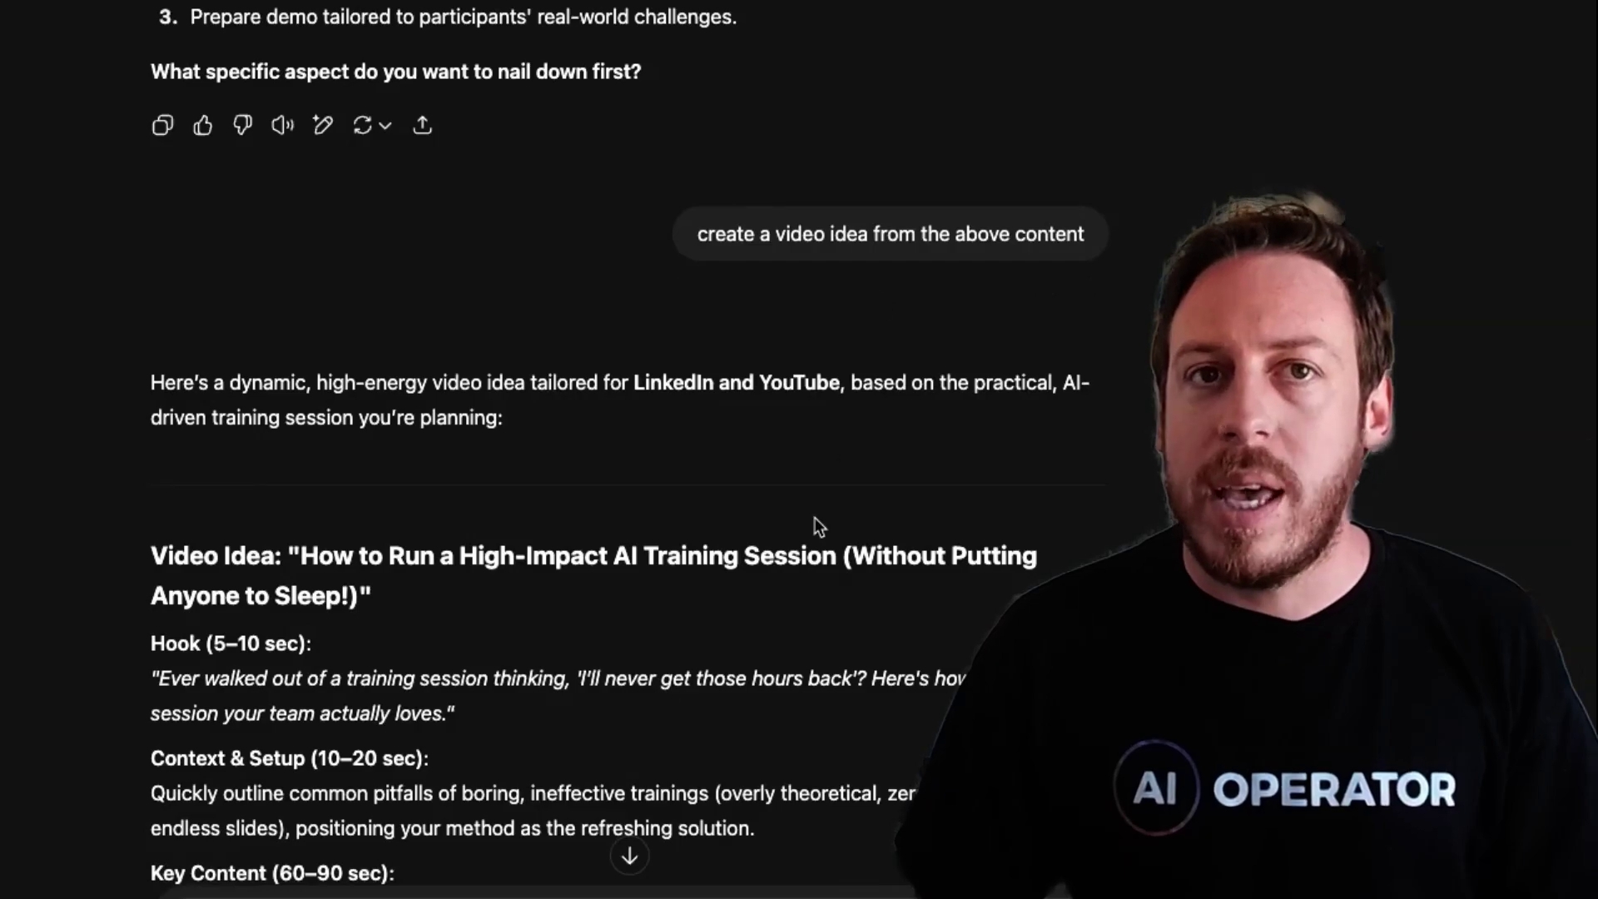
{"action": "scroll", "coordinate": [820, 526], "scroll_direction": "down", "scroll_amount": 3}
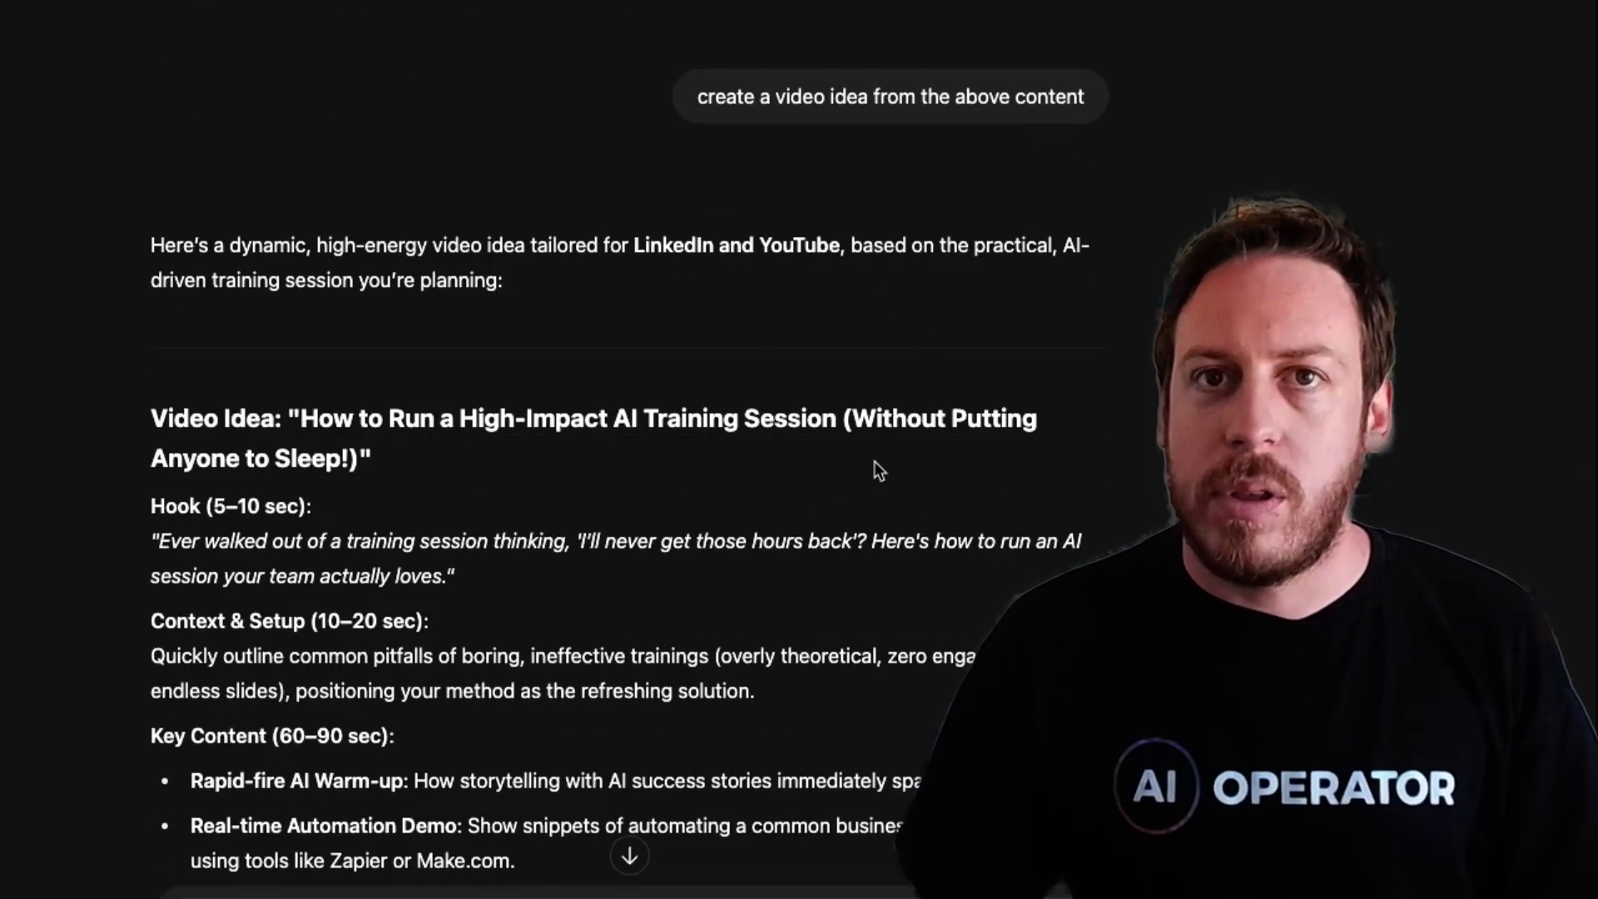
{"action": "scroll", "coordinate": [874, 464], "scroll_direction": "down", "scroll_amount": 10}
{"action": "scroll", "coordinate": [874, 463], "scroll_direction": "down", "scroll_amount": 5}
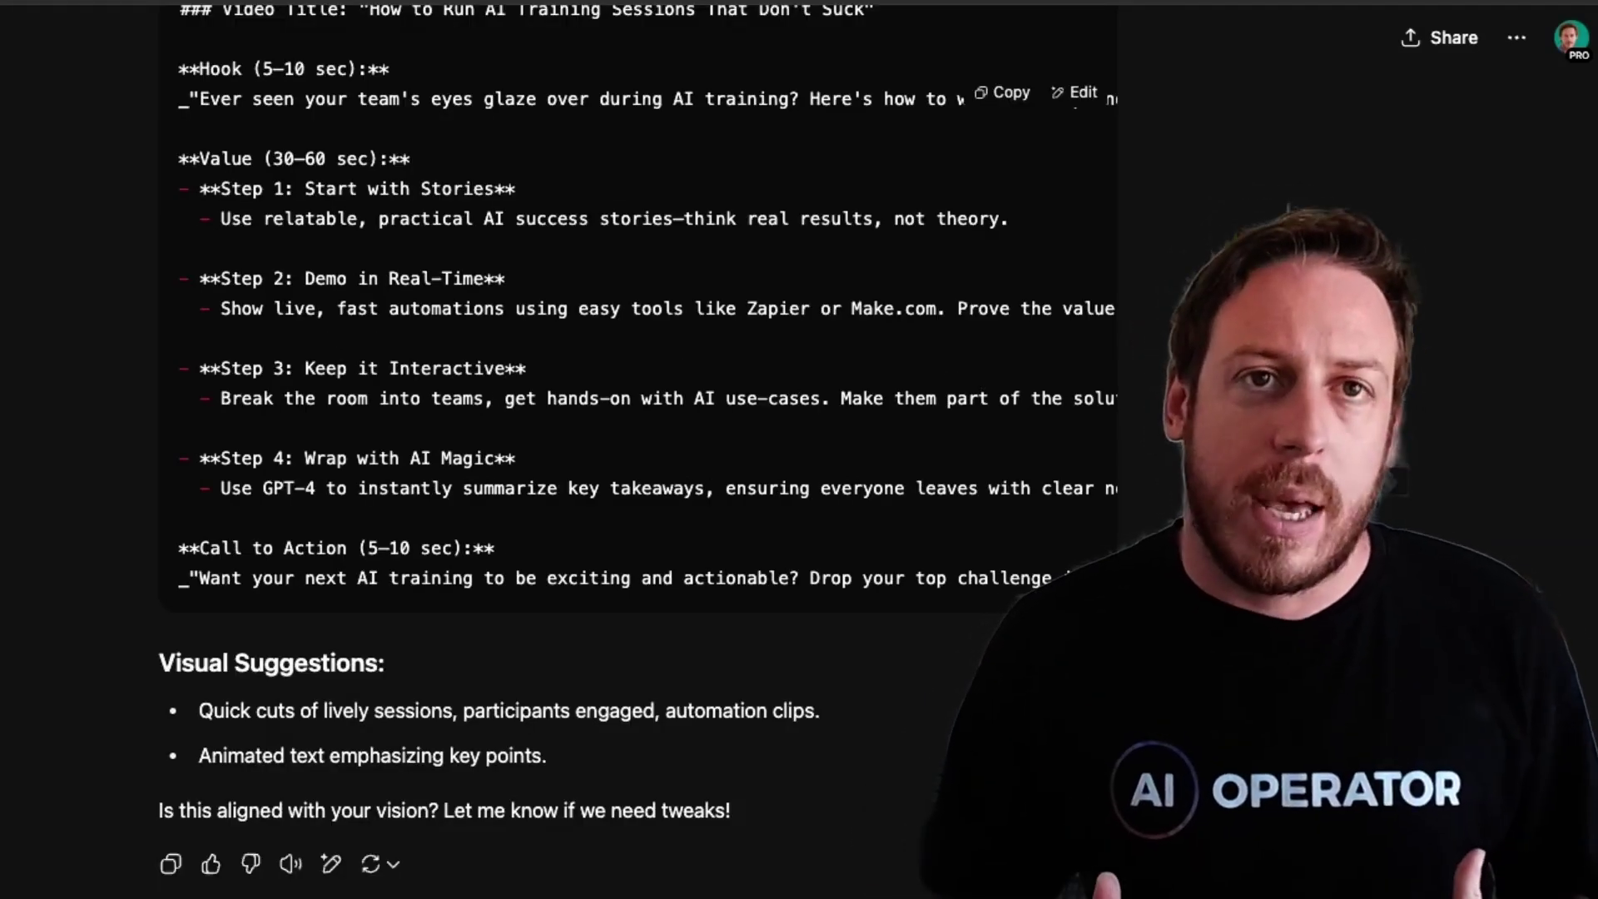
Step: Scroll up in the ChatGPT window
{"action": "scroll", "coordinate": [637, 449], "scroll_direction": "up", "scroll_amount": 2}
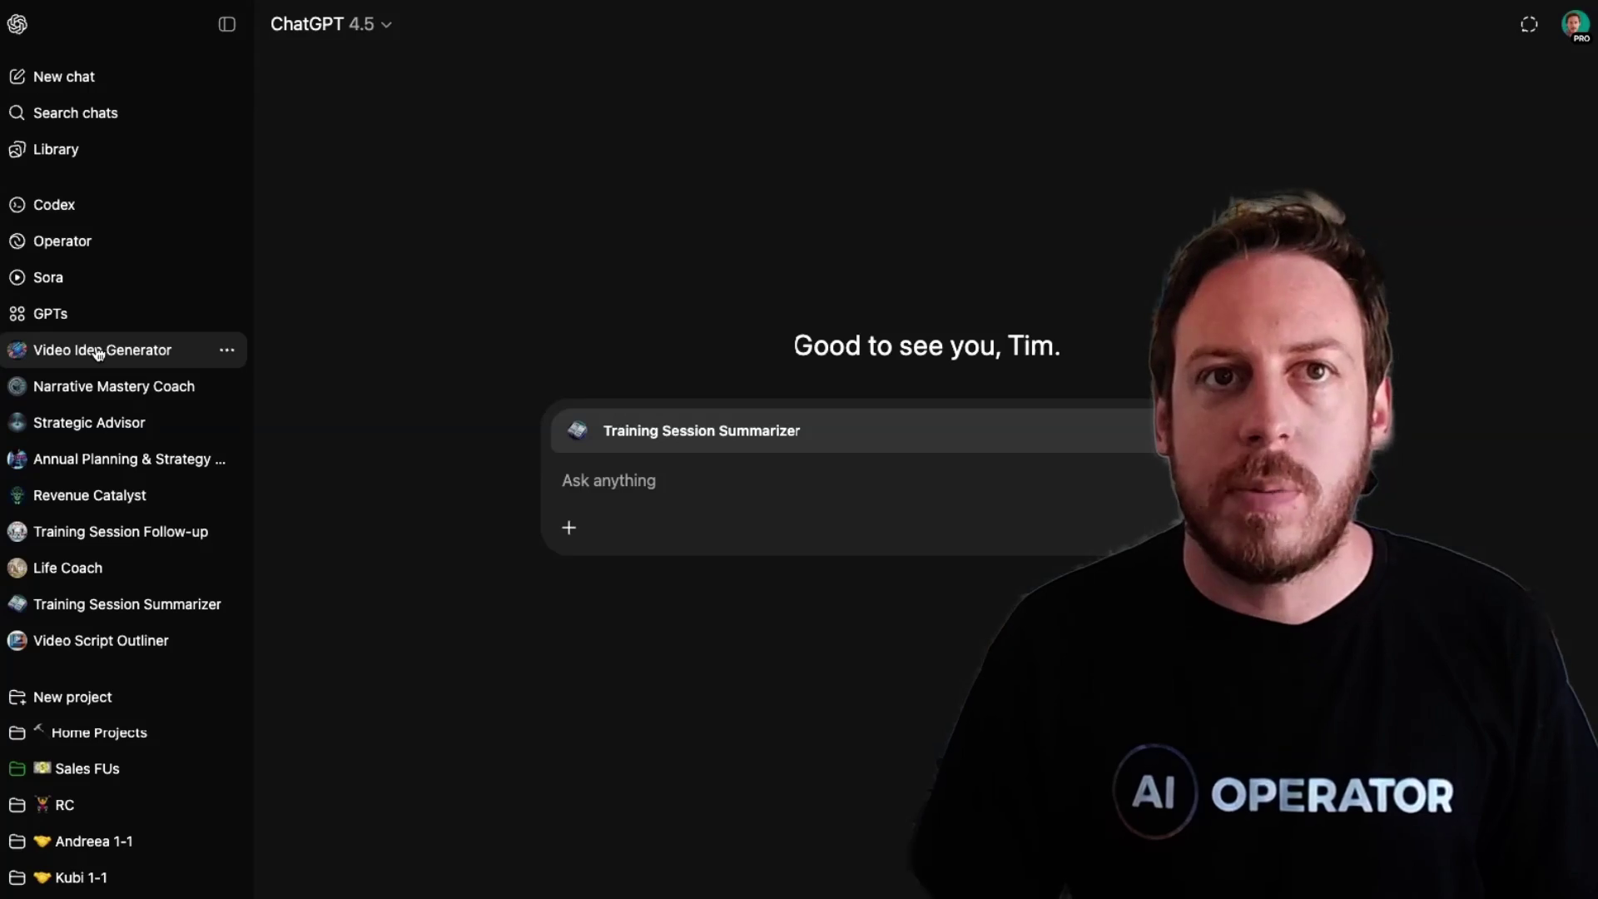
Step: Open the Video Idea Generator GPT and view its model list, leaving it on 4o
{"action": "left_click", "coordinate": [99, 354]}
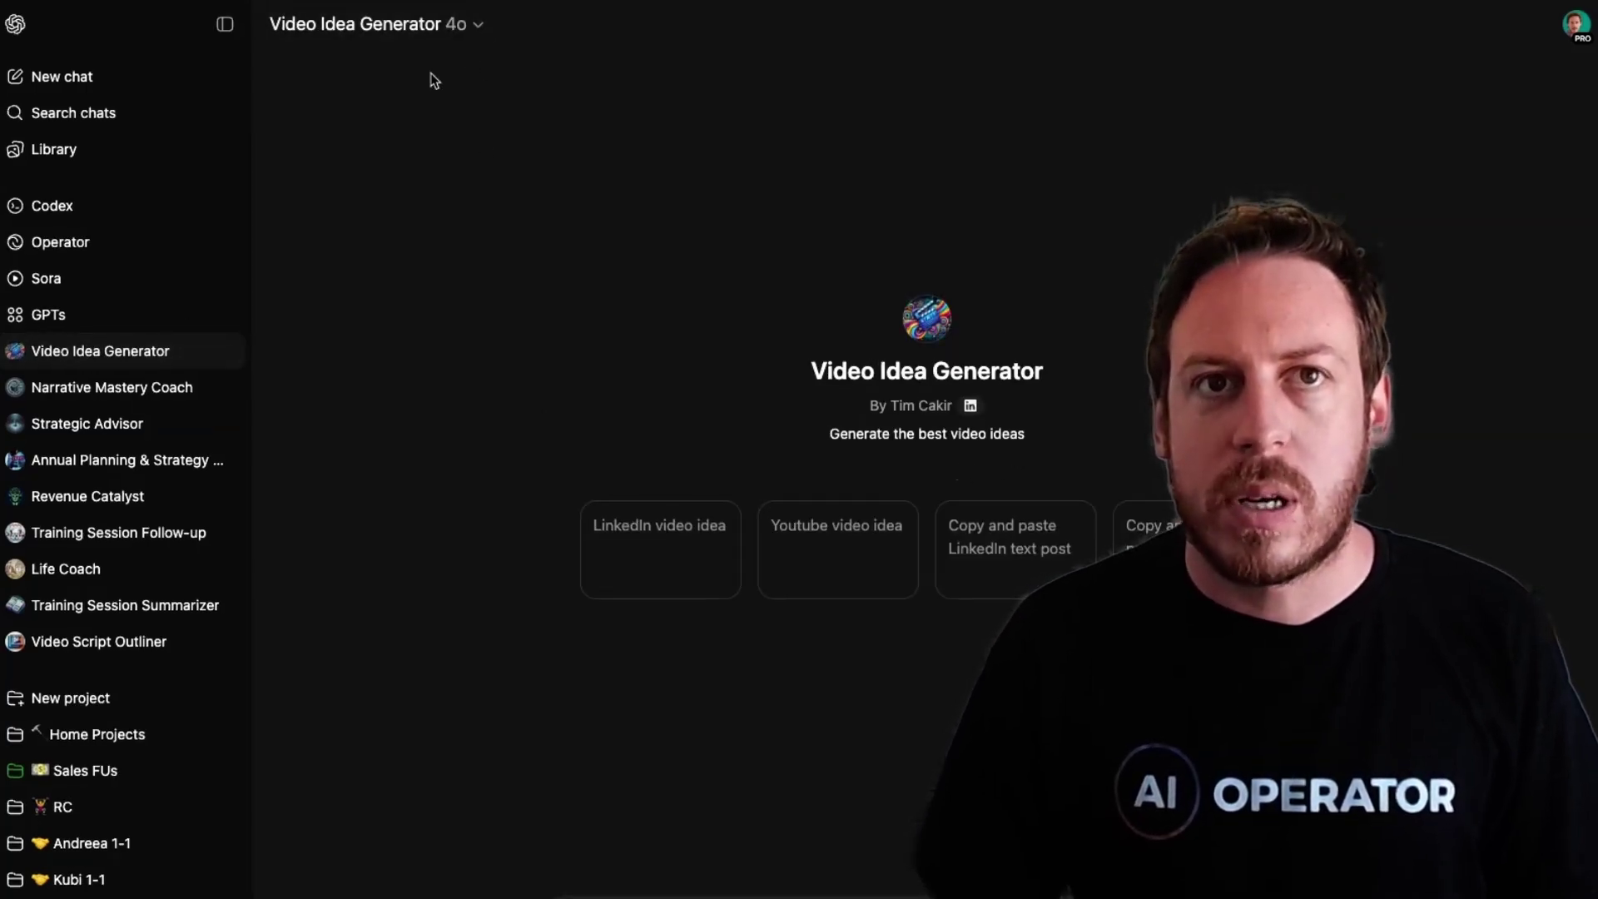
{"action": "left_click", "coordinate": [457, 37]}
{"action": "mouse_move", "coordinate": [370, 80]}
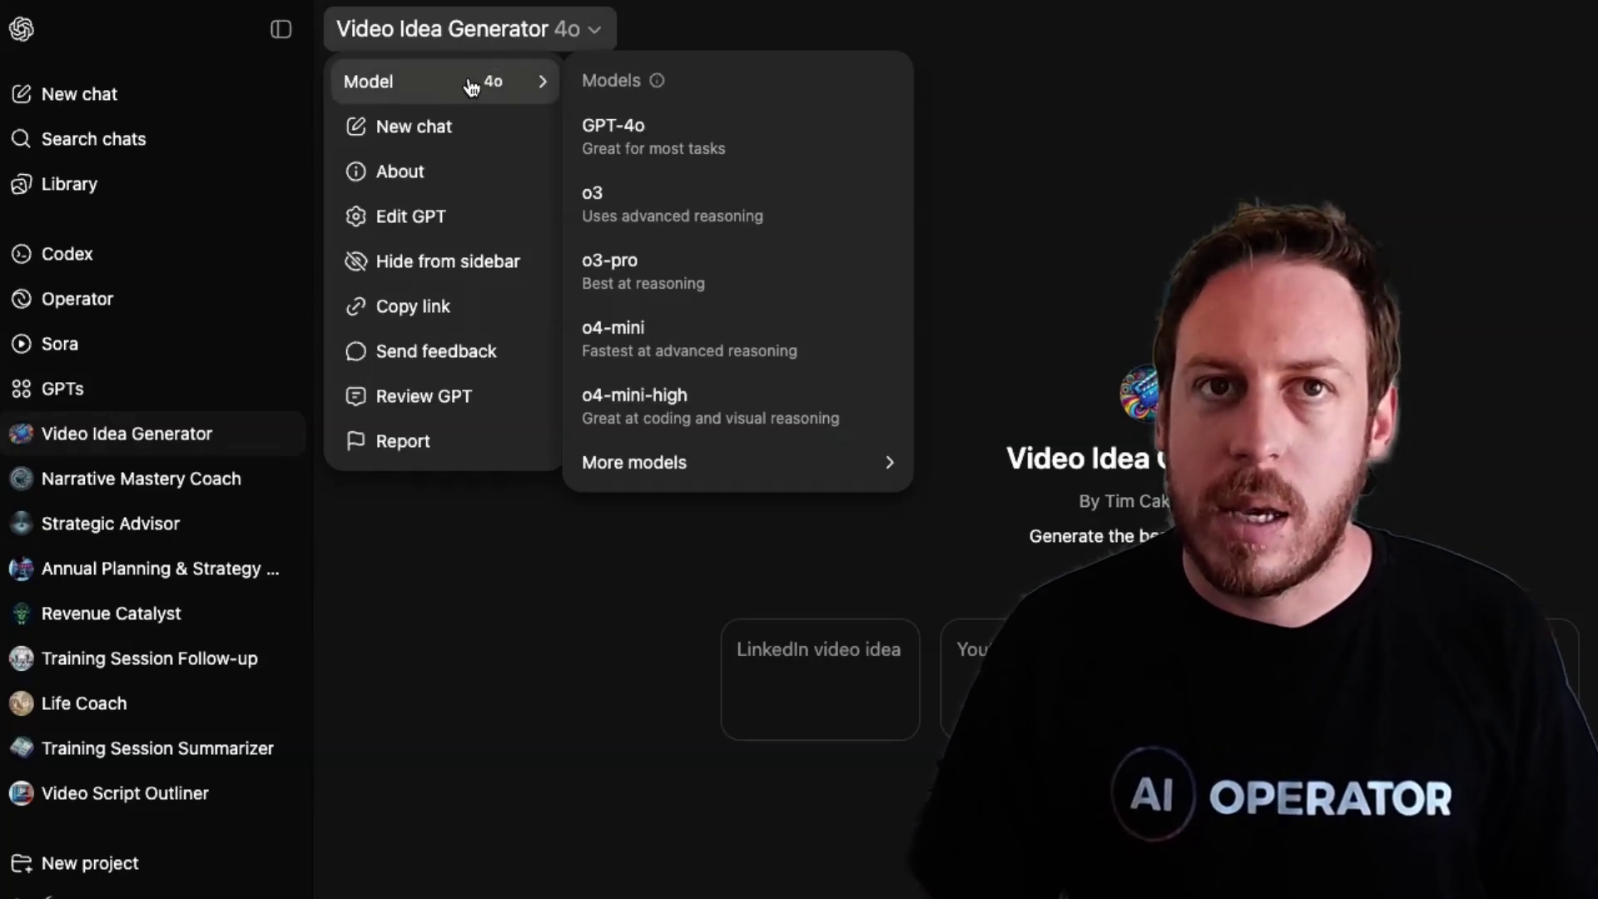
{"action": "key", "text": "Escape"}
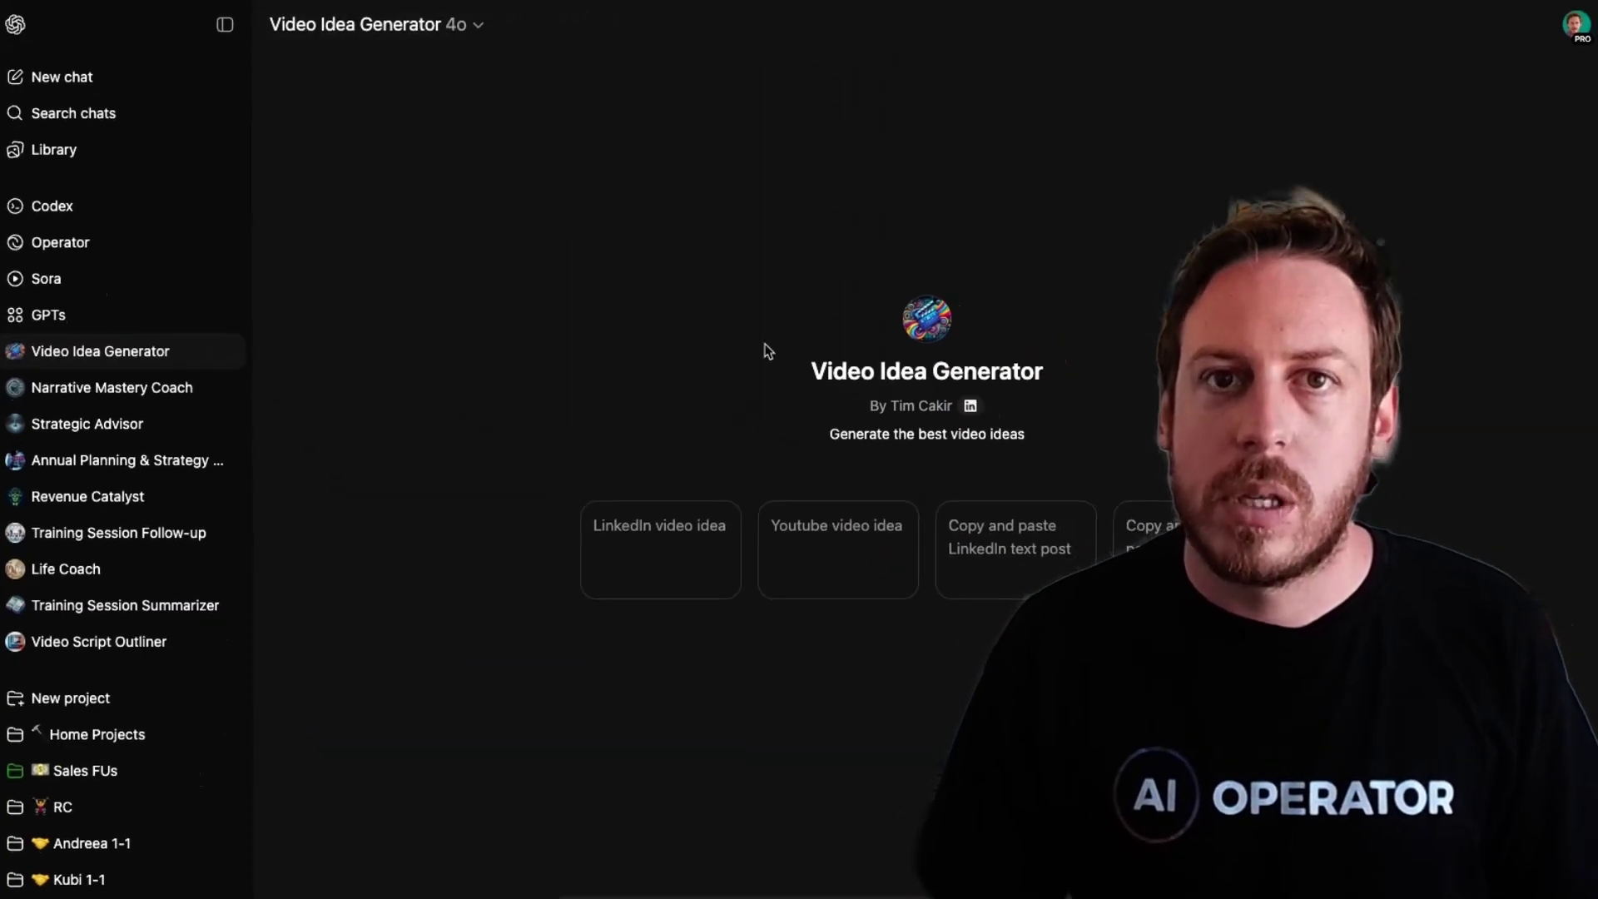